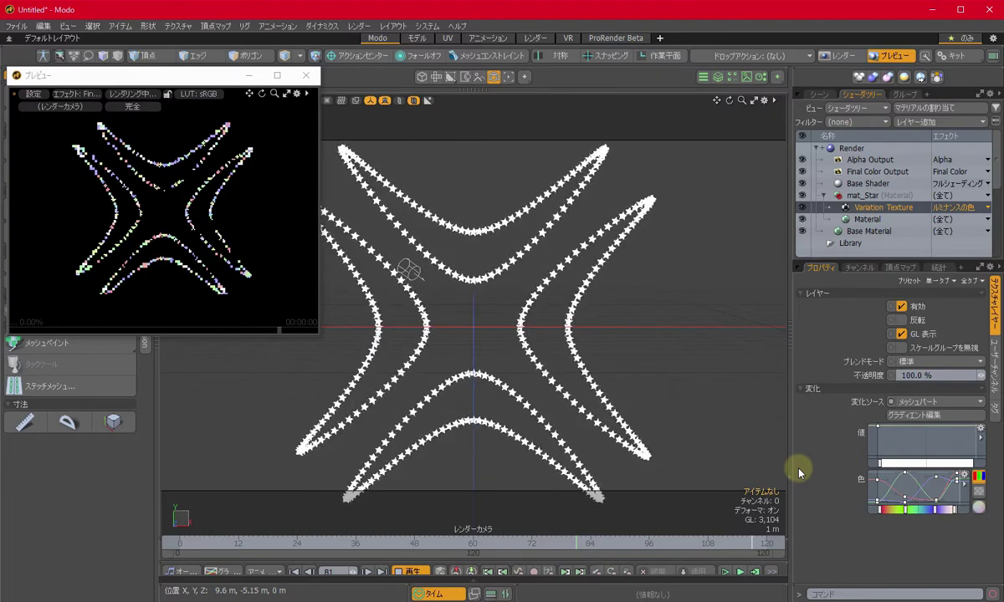
Stop the star animation, close its render preview and create a new empty scene
left_click(415, 572)
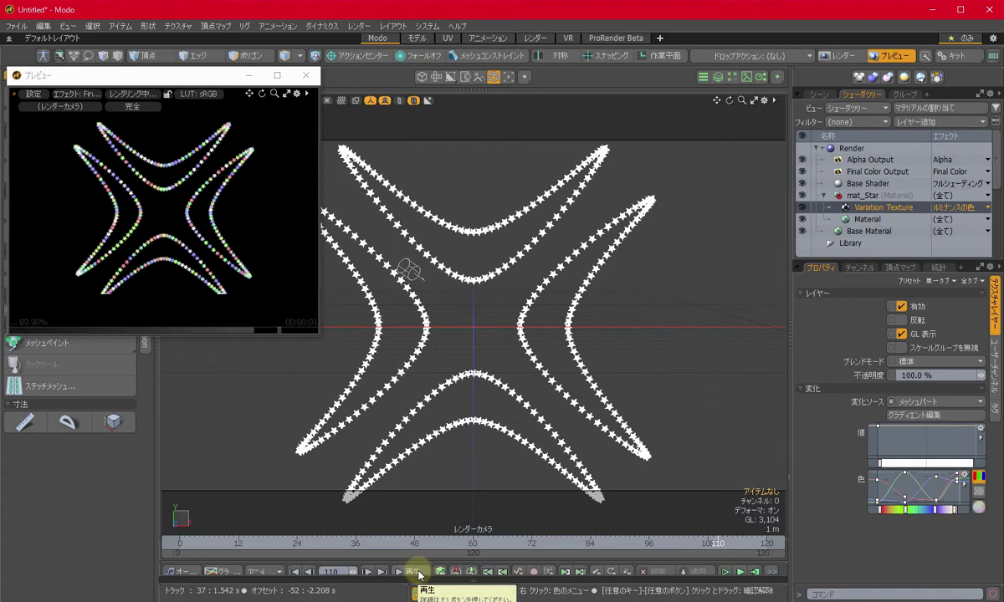
left_click(306, 76)
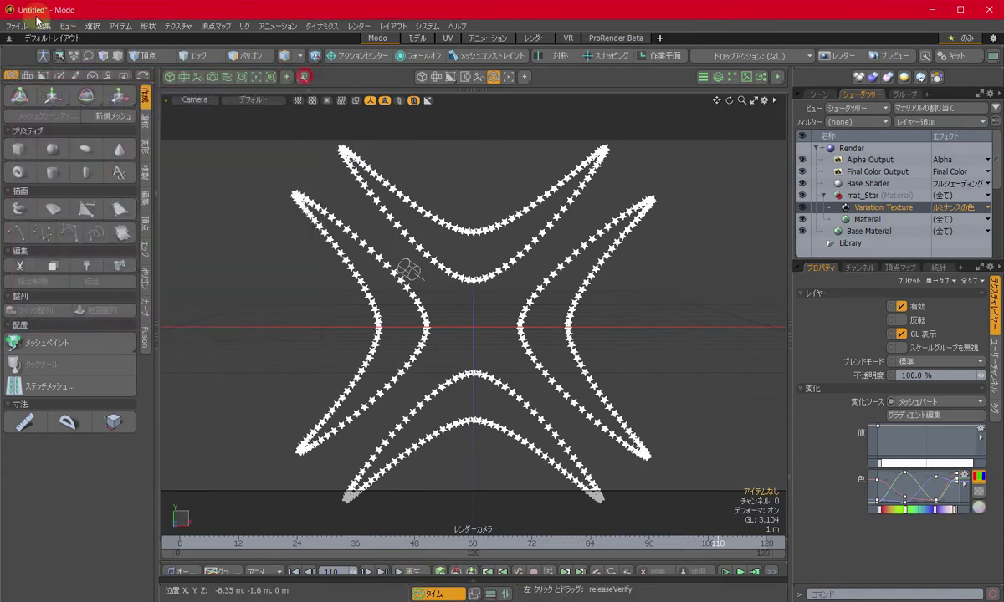
left_click(17, 25)
left_click(33, 65)
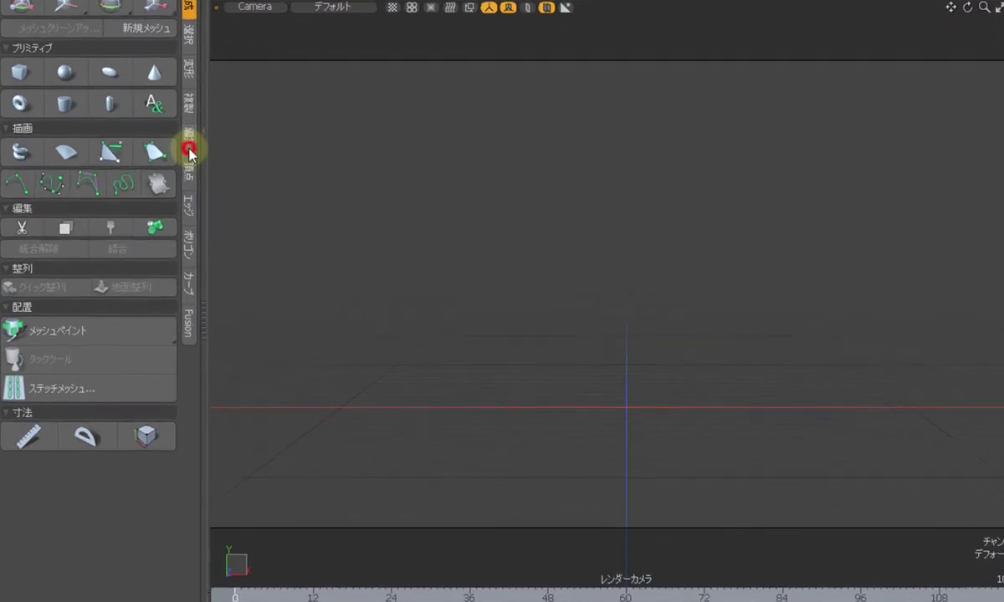
Activate Curve Slice, Pen Slice and Primitive Slice in turn and examine the tool pipeline each one uses
left_click(144, 199)
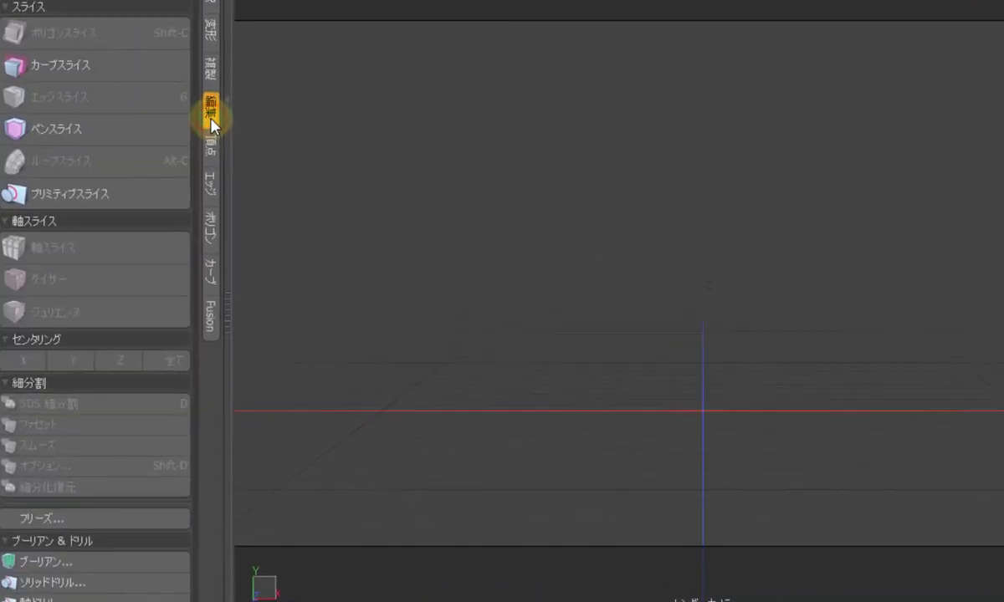
left_click(39, 67)
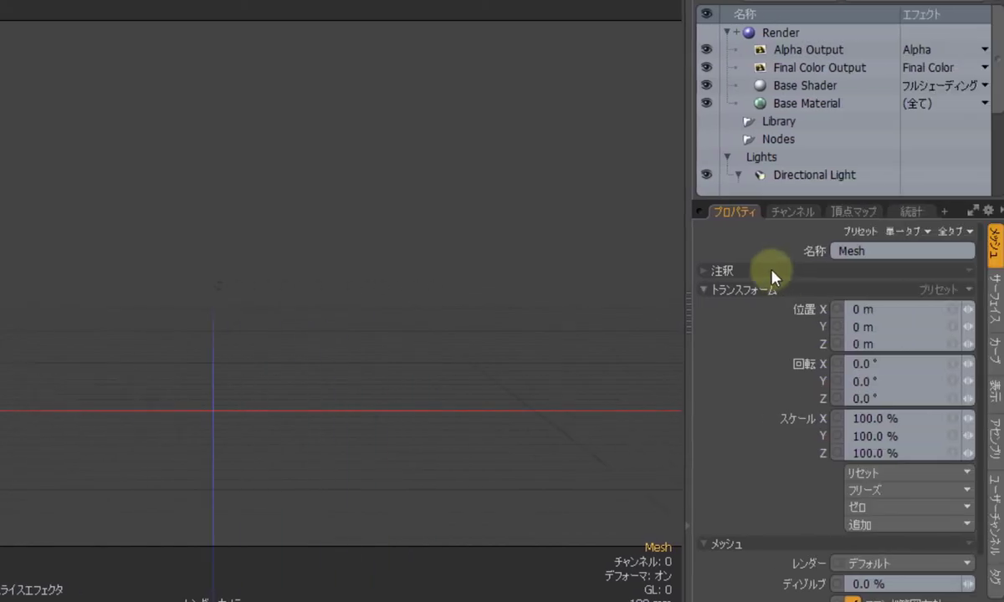
left_click(912, 210)
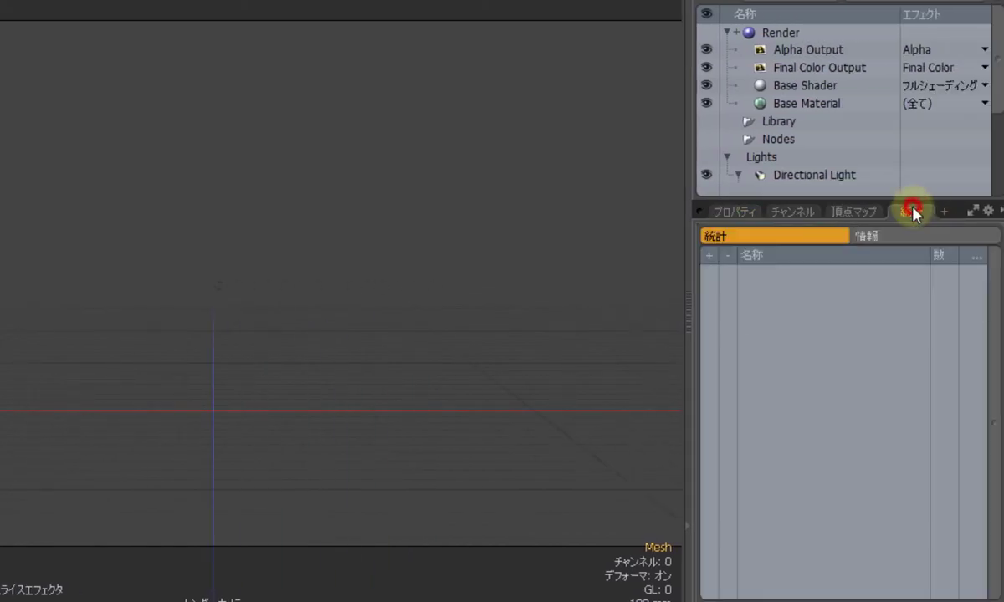
left_click(778, 595)
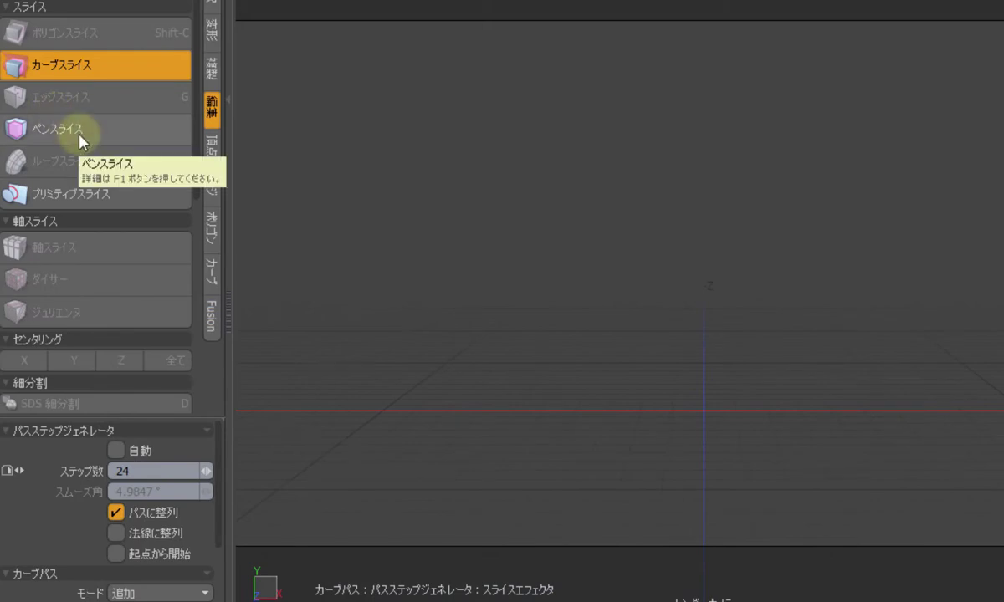
left_click(80, 134)
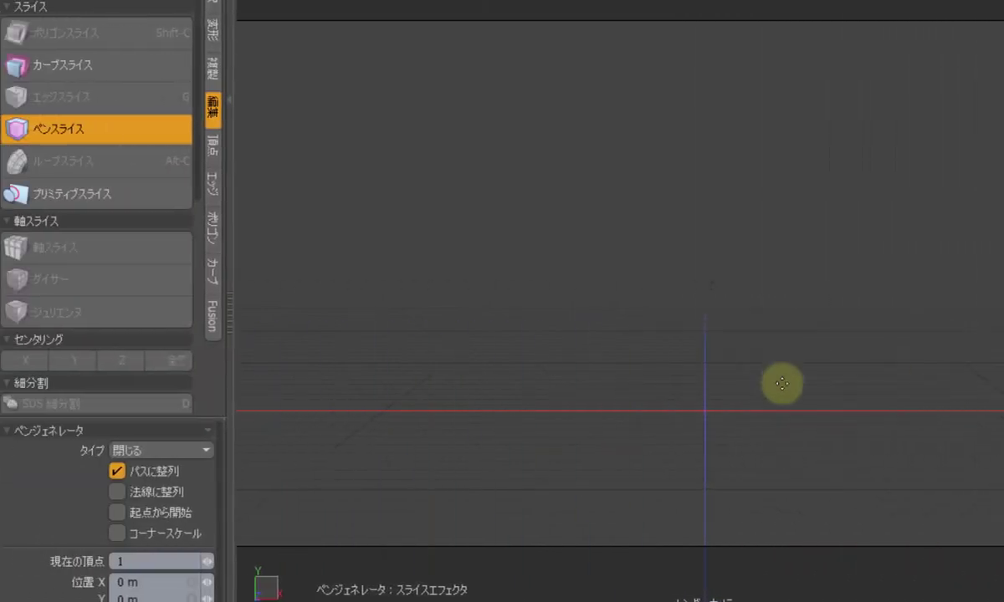
left_click(149, 196)
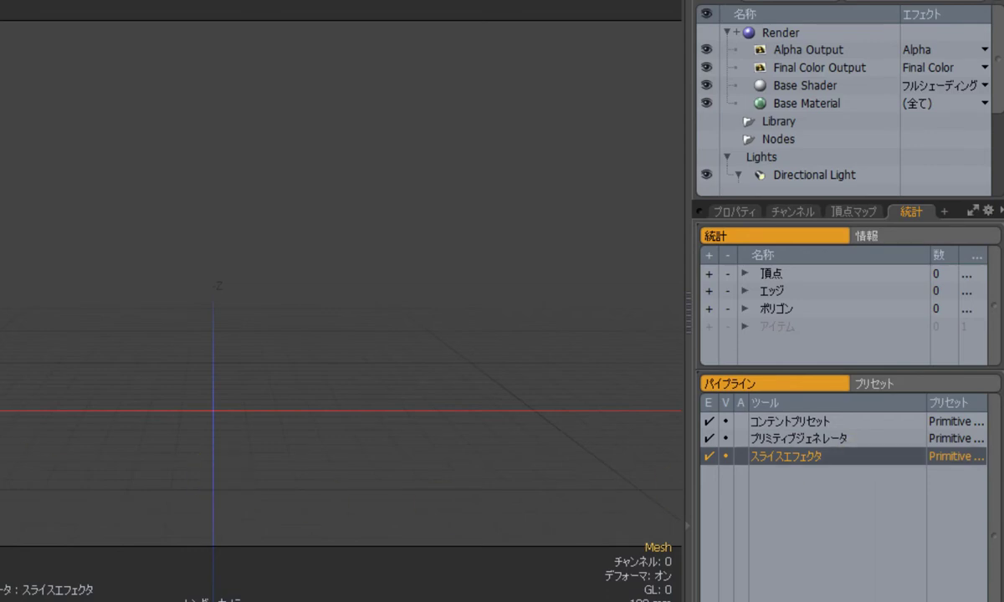
left_click(811, 440)
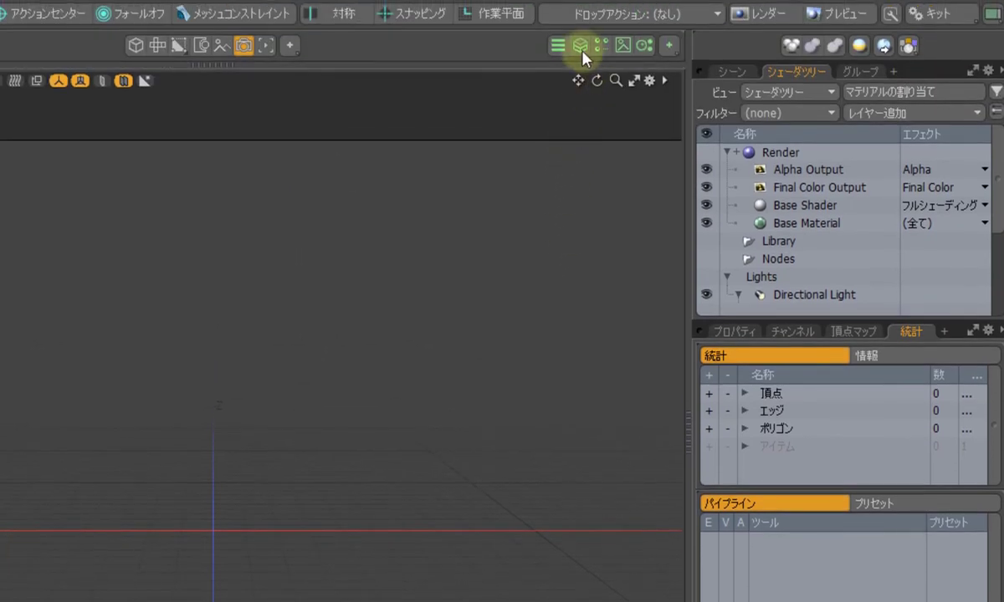
Show the mesh operations list and add a Primitive Slice operation to the empty mesh
left_click(579, 45)
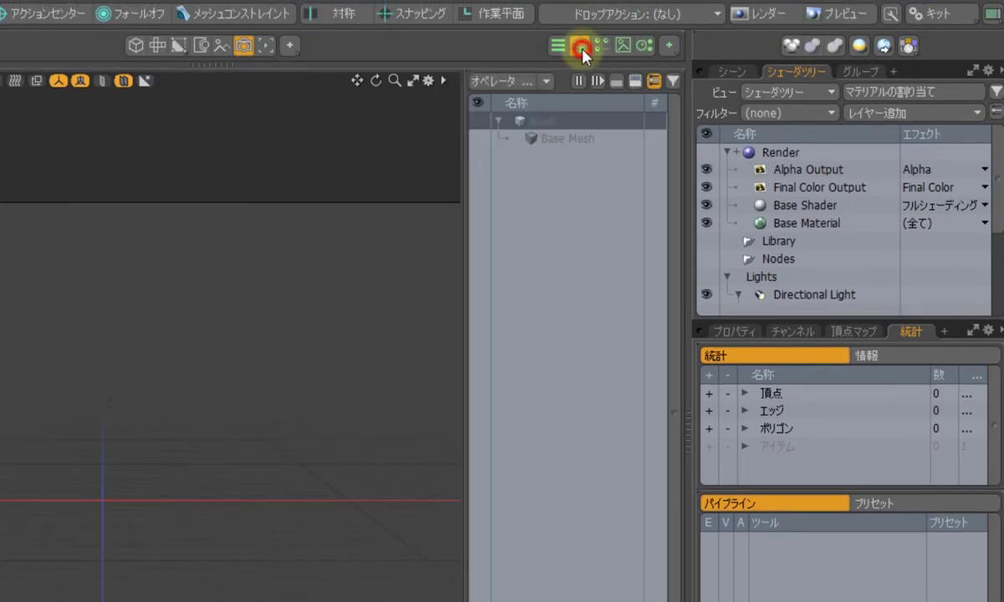
left_click(520, 82)
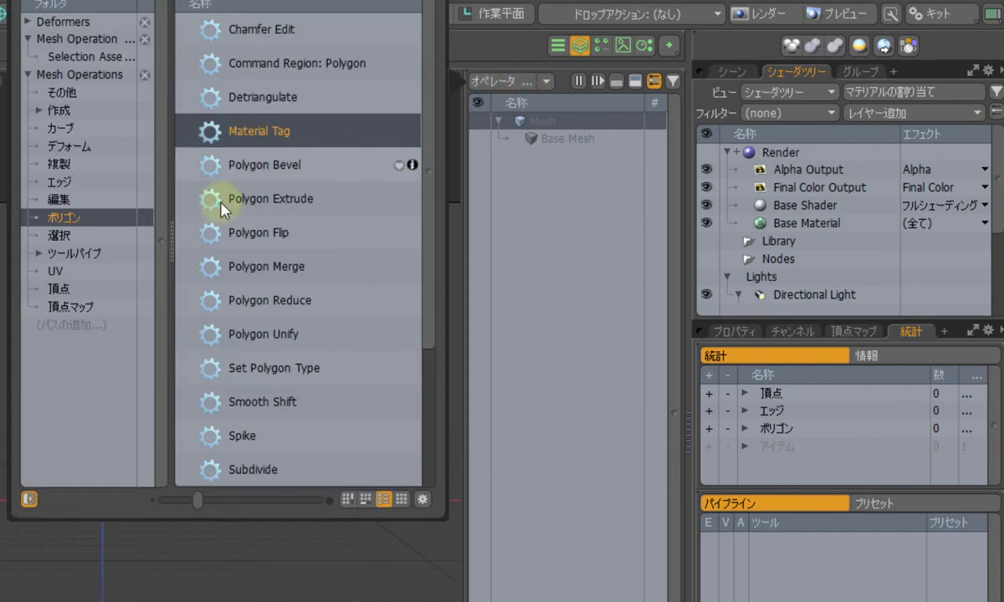
left_click(59, 200)
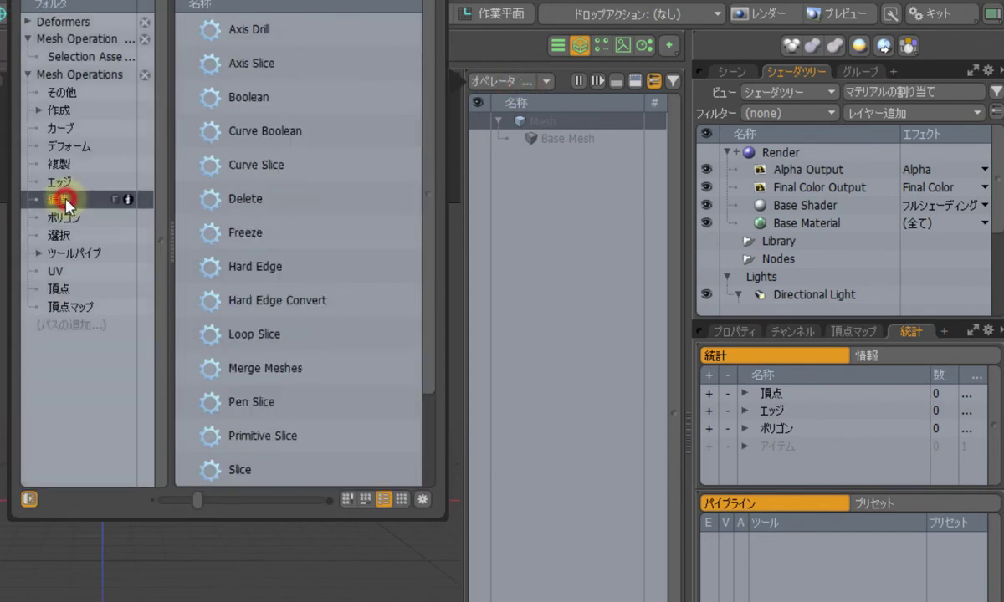
double_click(314, 437)
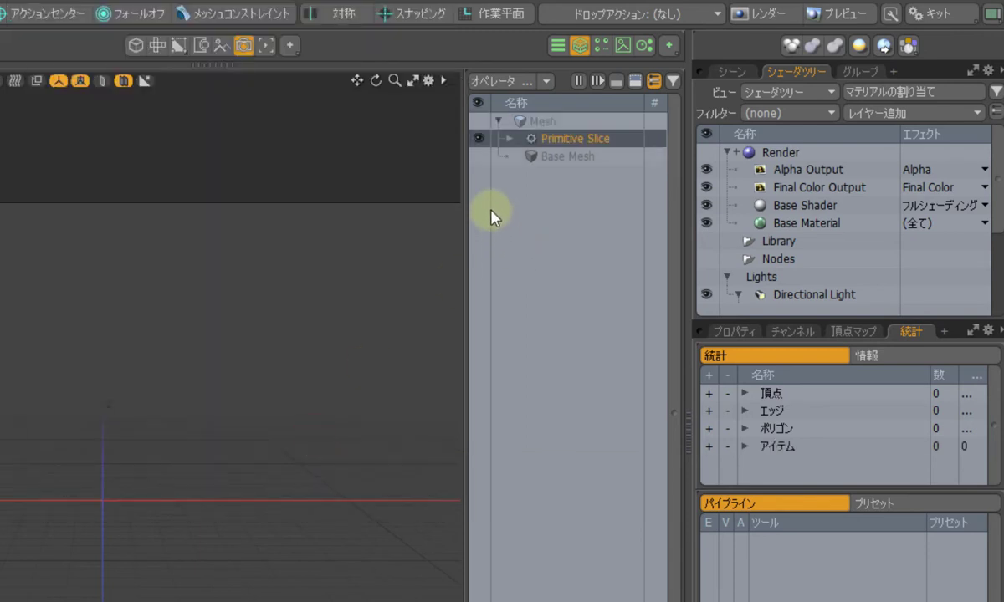
Expand the Primitive Slice operation's Tool Pipe and examine its Primitive Generator entry
left_click(508, 139)
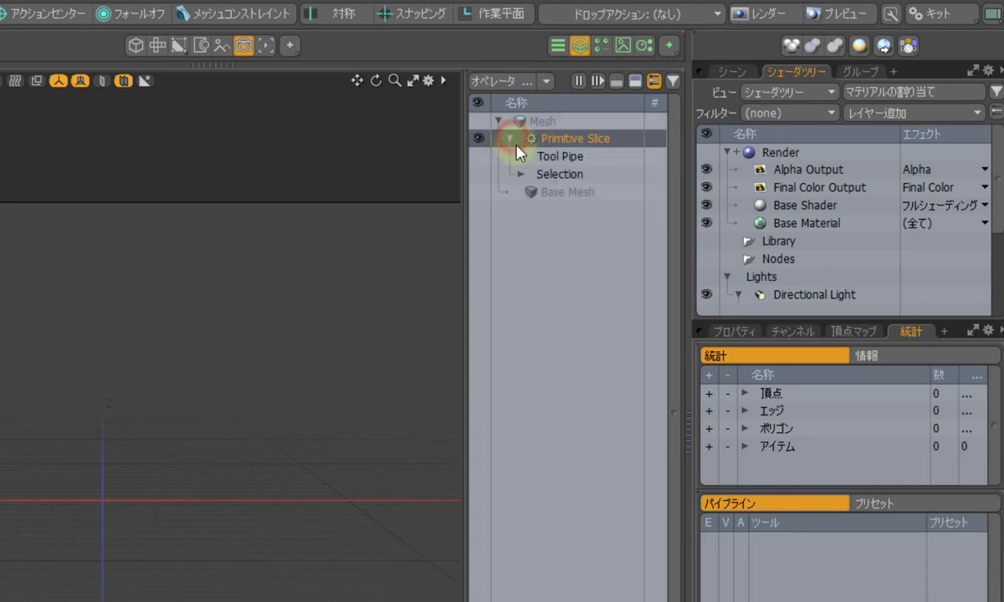
left_click(520, 157)
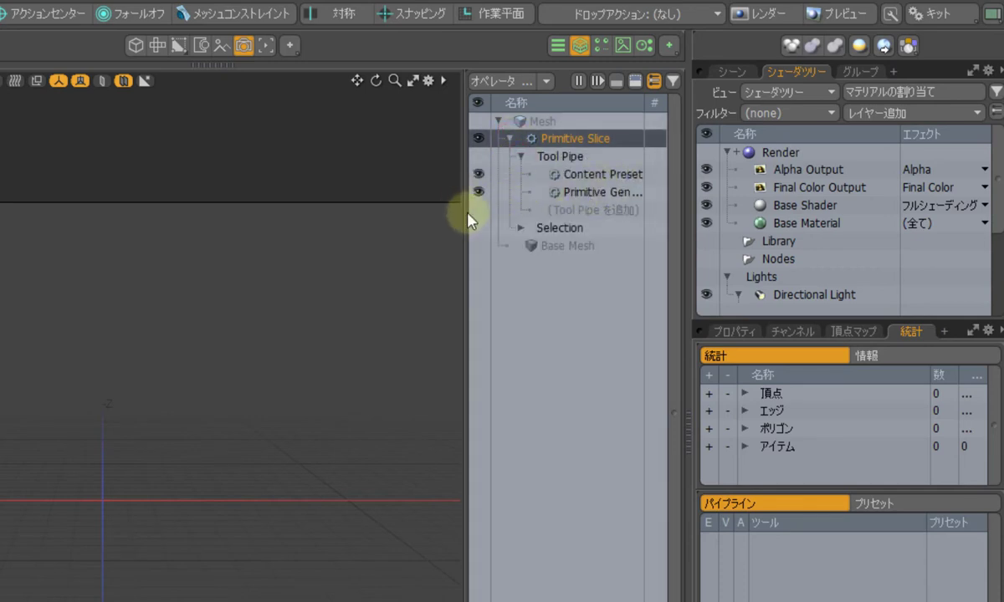
left_click_drag(460, 216, 395, 211)
mouse_move(585, 201)
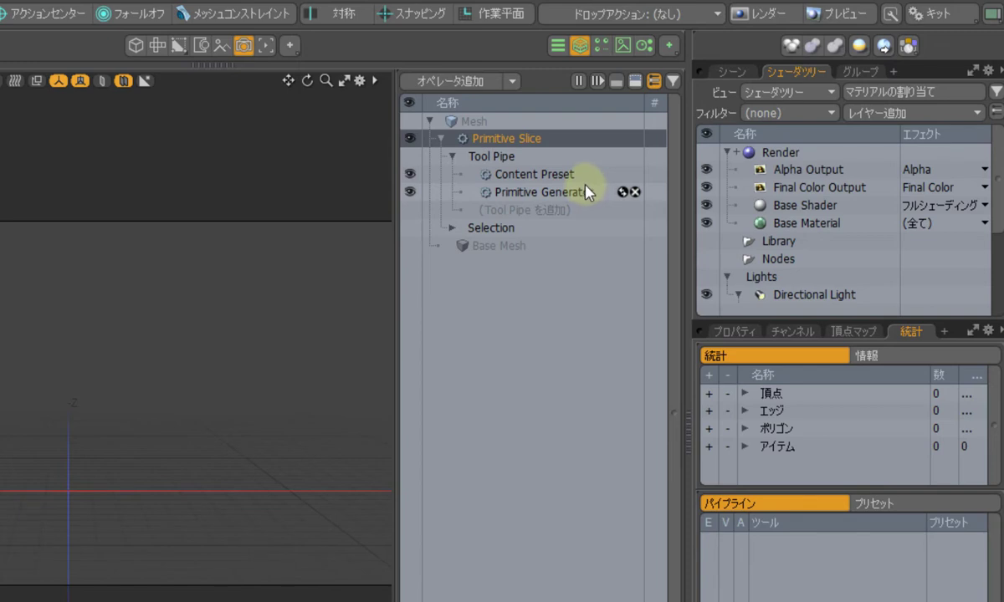
left_click(540, 194)
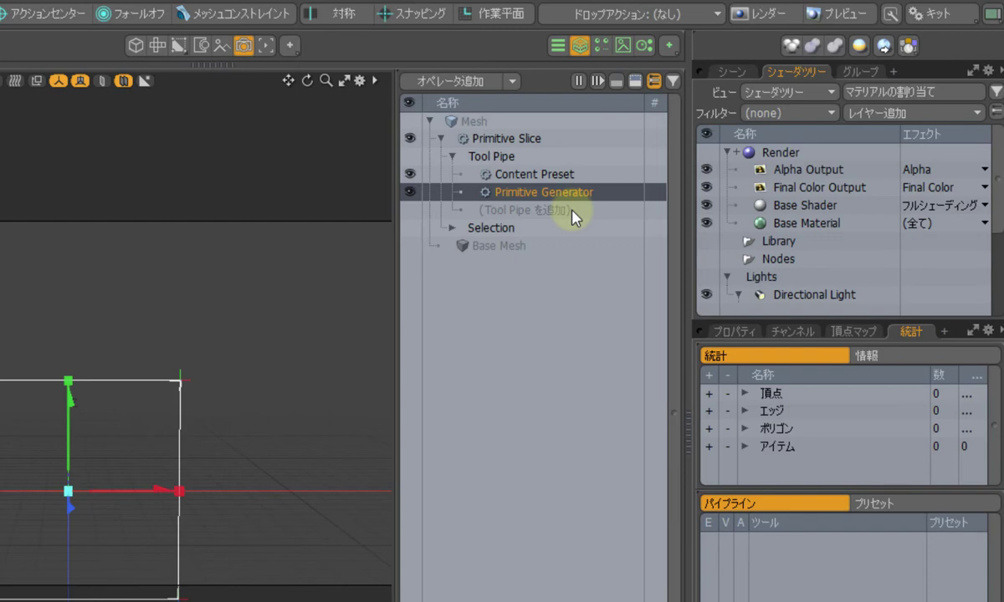
Delete the Primitive Slice operation from the mesh
left_click(508, 139)
right_click(524, 142)
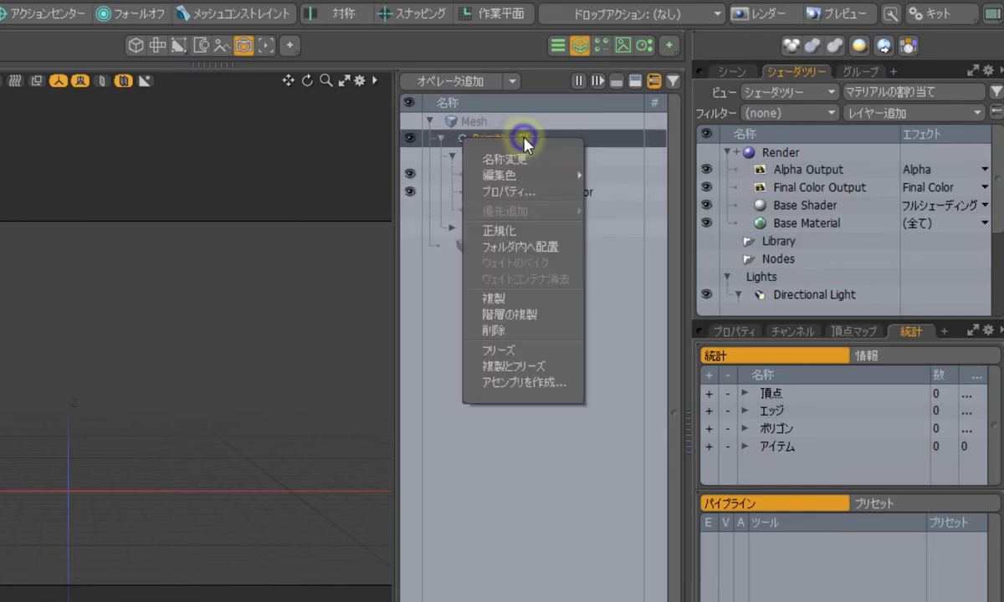
left_click(512, 332)
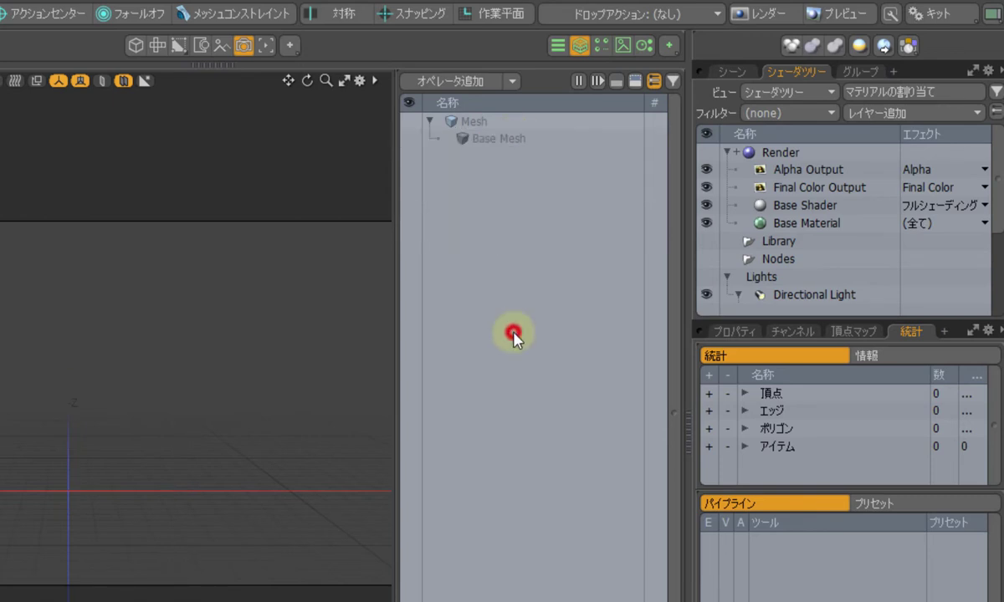
left_click_drag(393, 242, 425, 243)
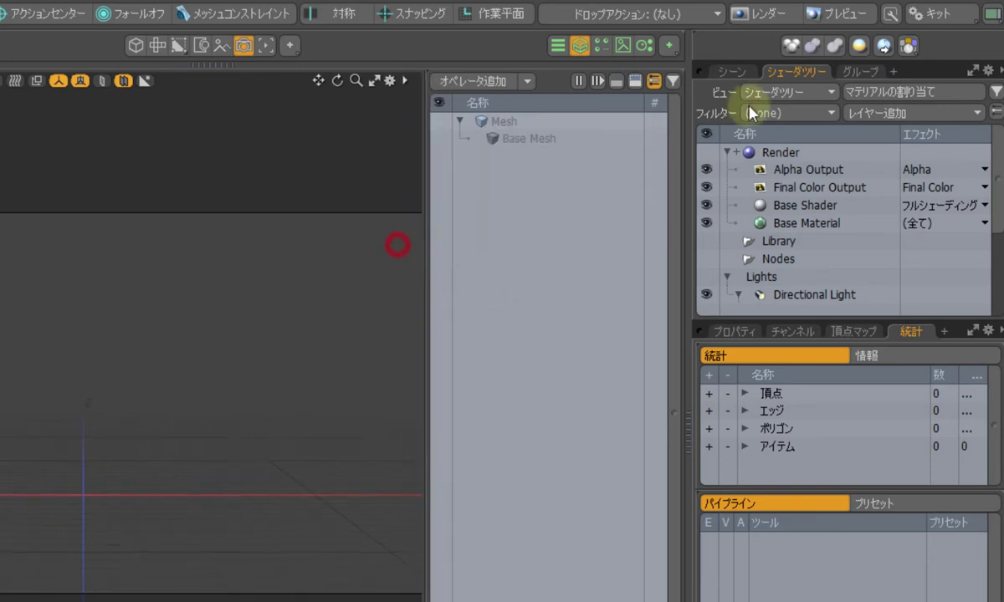
Show the scene's item list and add an Array duplication operation to the mesh
left_click(725, 72)
left_click(475, 82)
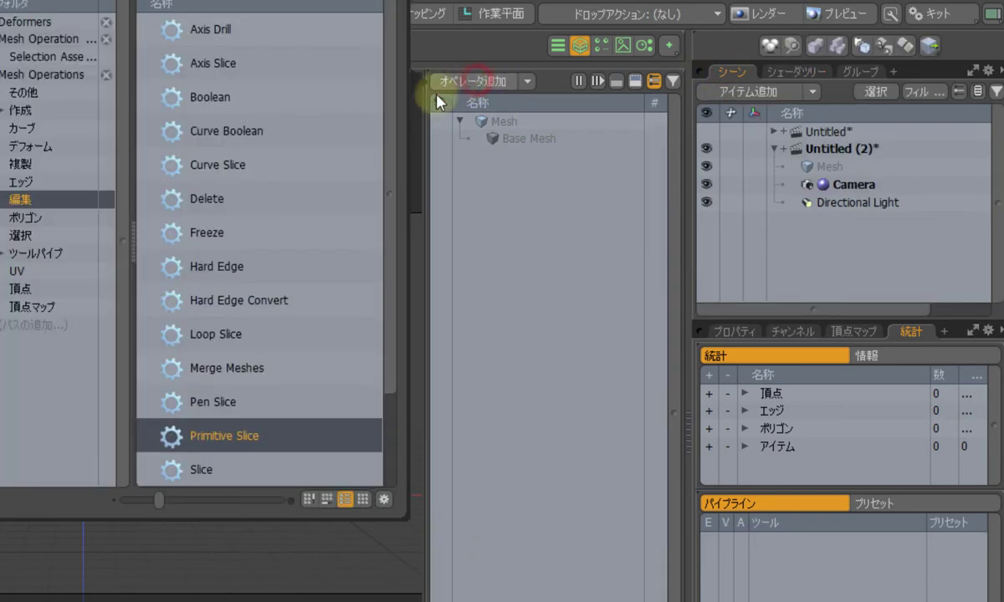
left_click(20, 164)
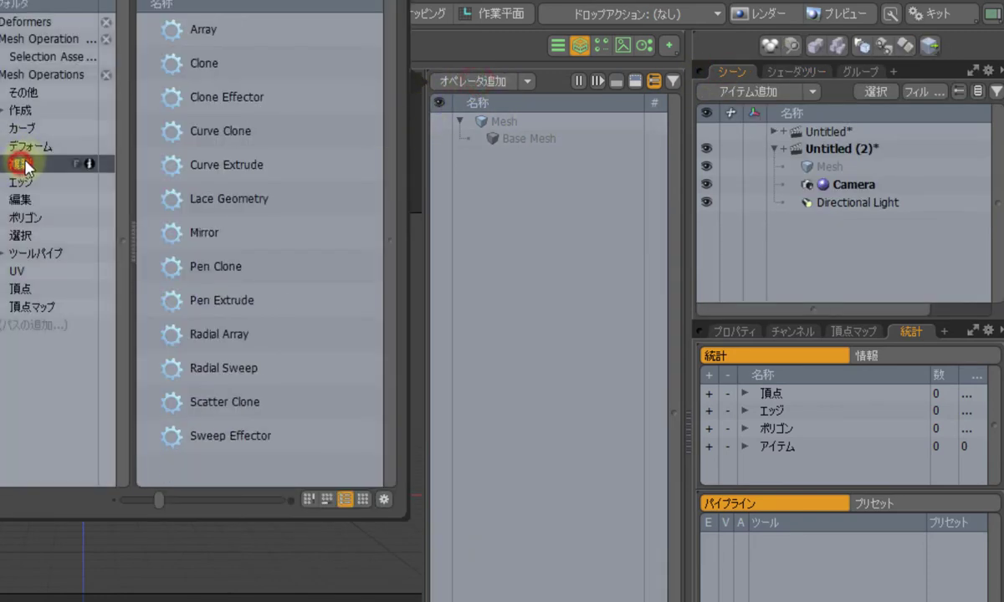
left_click(209, 31)
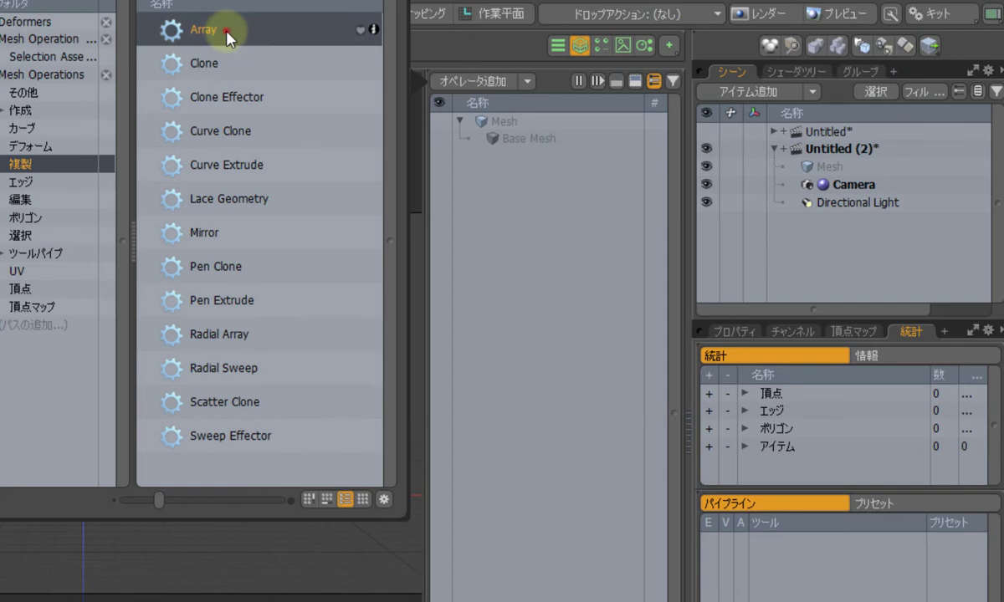
double_click(212, 28)
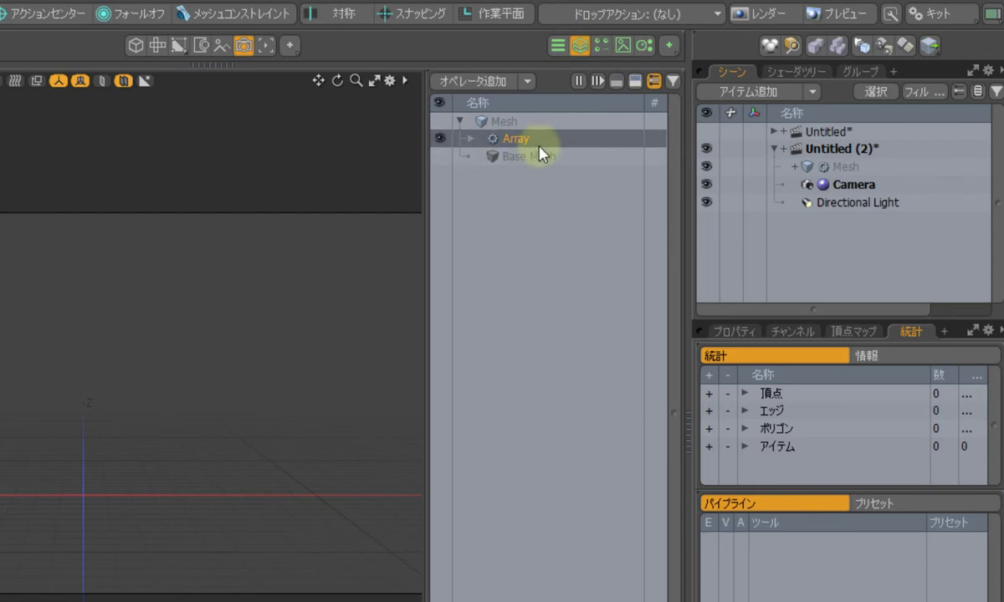
Create a second mesh item in the new scene and name it Source
left_click(863, 258)
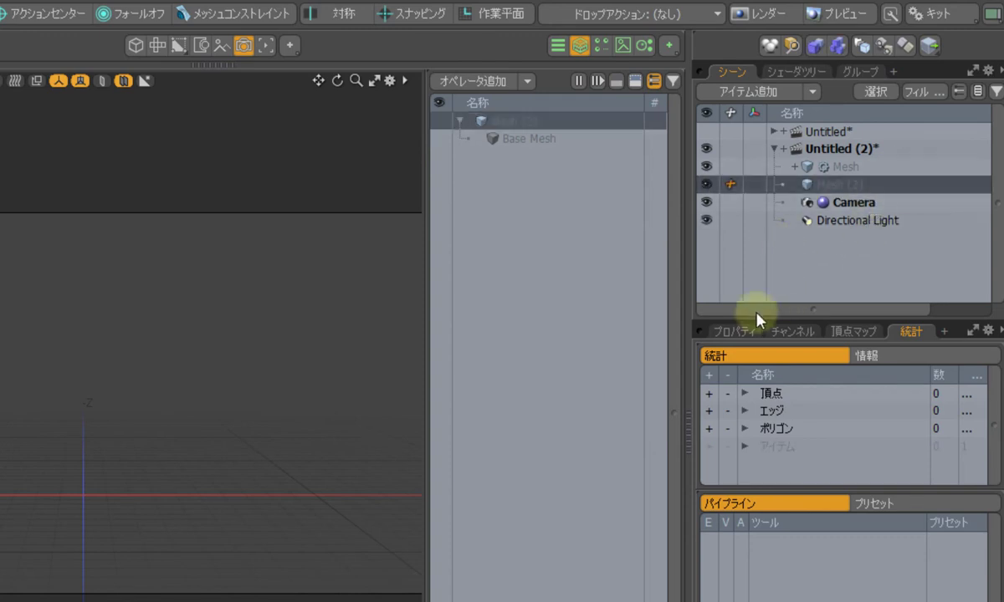
left_click(739, 336)
left_click(910, 370)
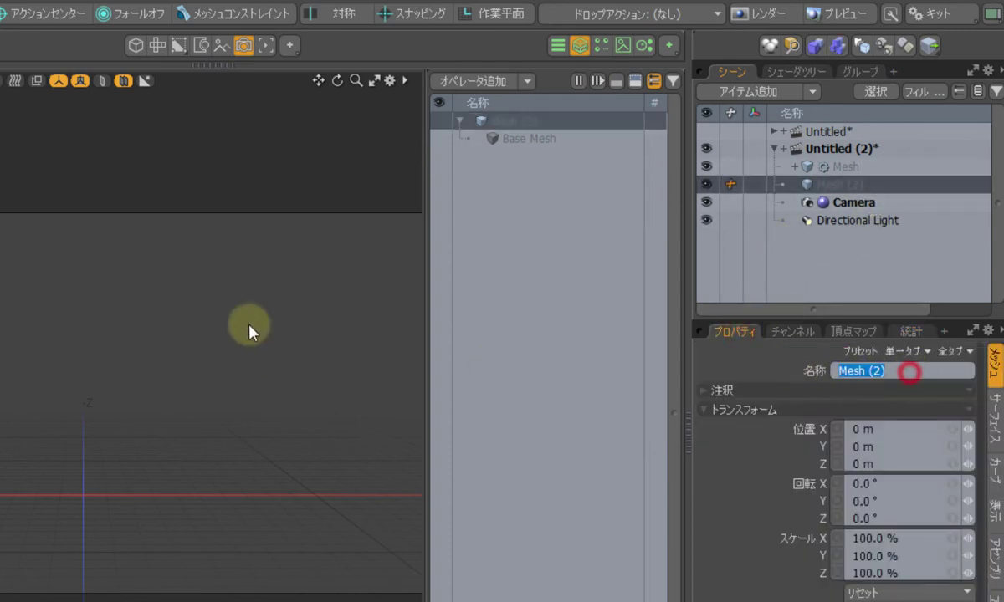
type("Source")
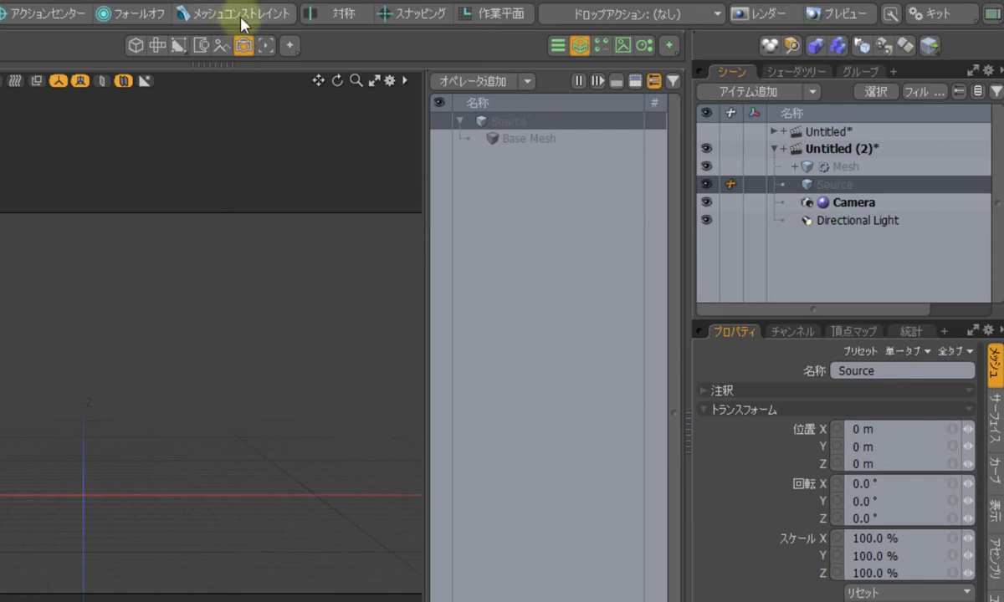
Add a Star curve creation operation to the Source mesh
left_click(493, 81)
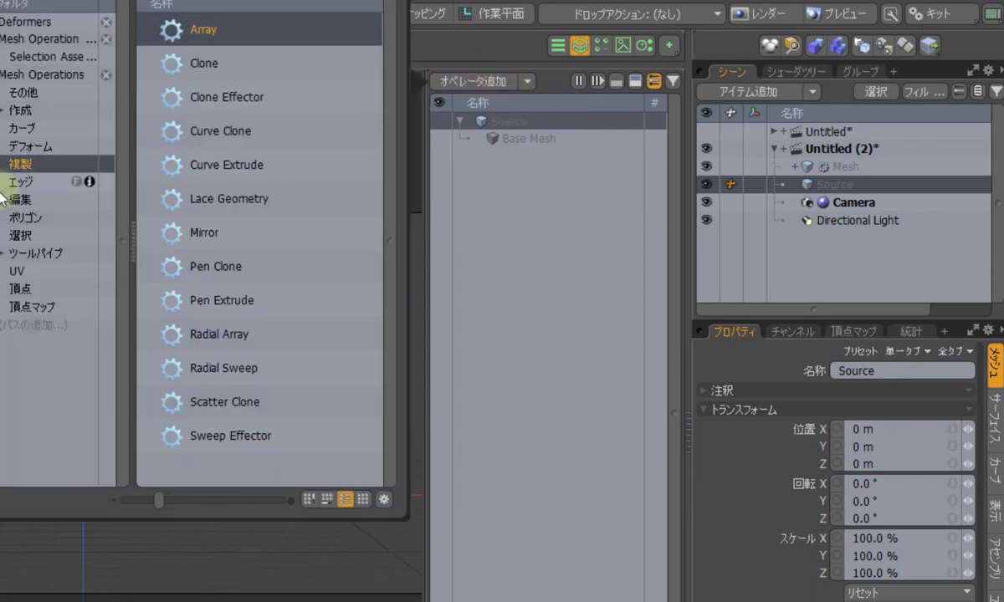
left_click(6, 111)
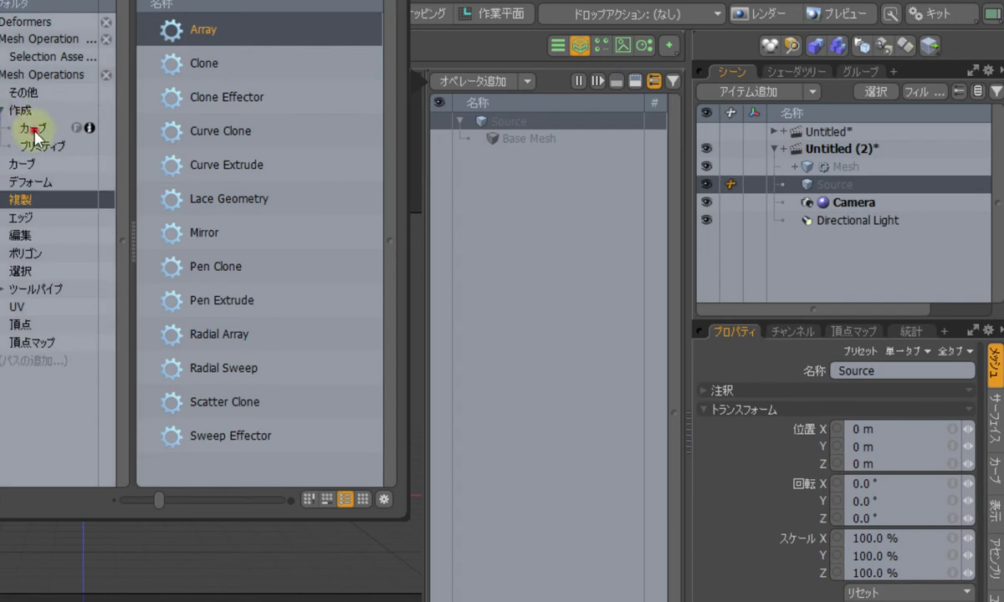
left_click(25, 128)
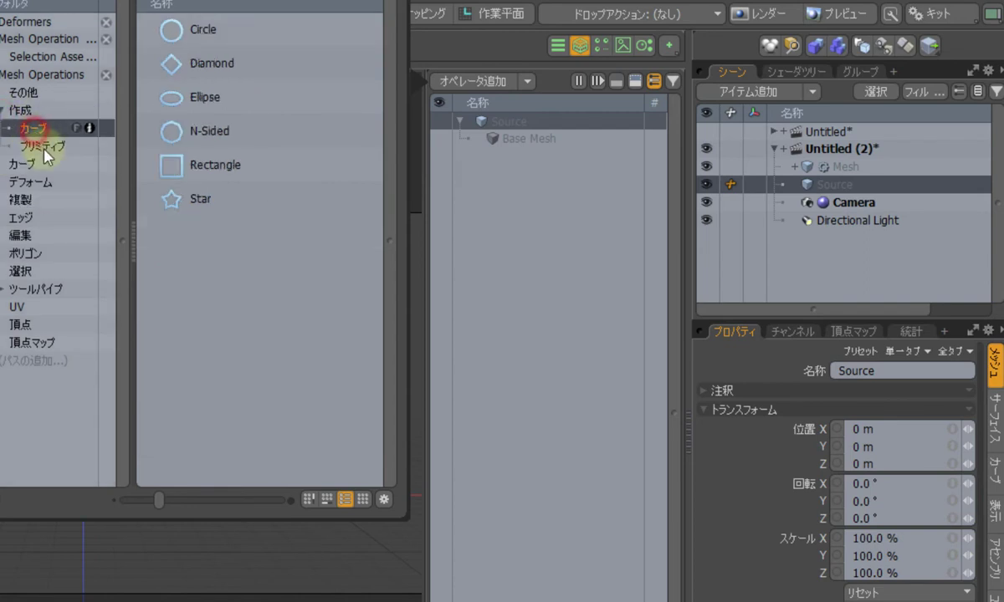
double_click(219, 201)
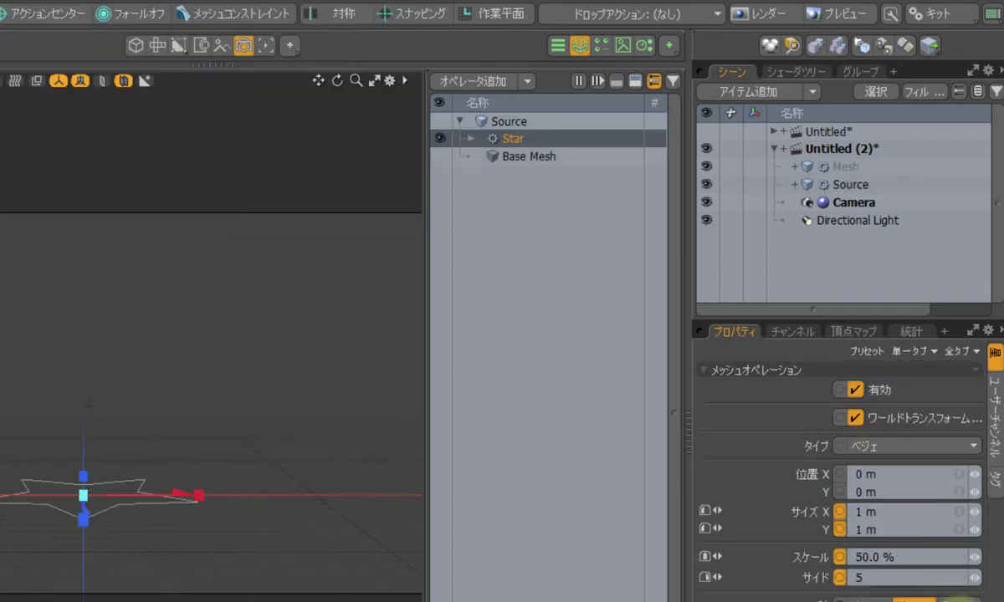
Orient the star upright along the Z axis, reduce its X and Y size to 92.7 mm, and deselect it
left_click(966, 513)
left_click_drag(968, 516, 962, 515)
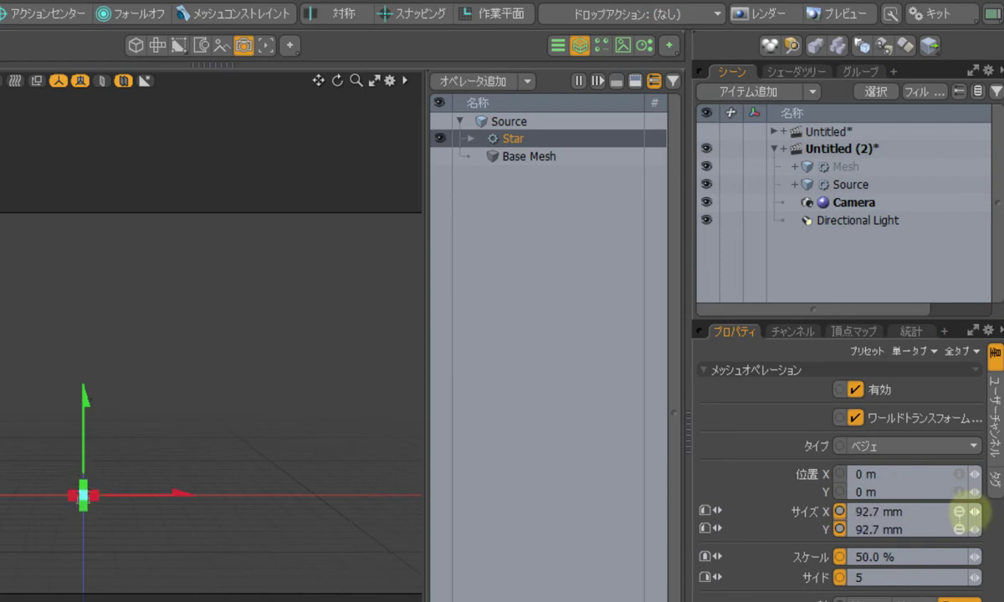
left_click(526, 433)
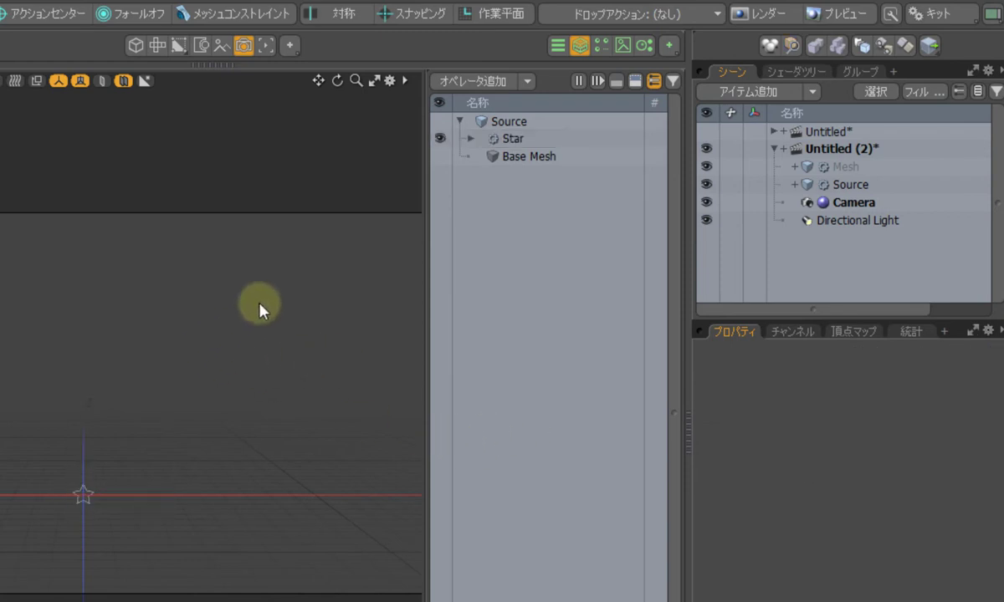
Add a Freeze mesh operation above the Star operation on the Source mesh
left_click(491, 86)
left_click(15, 235)
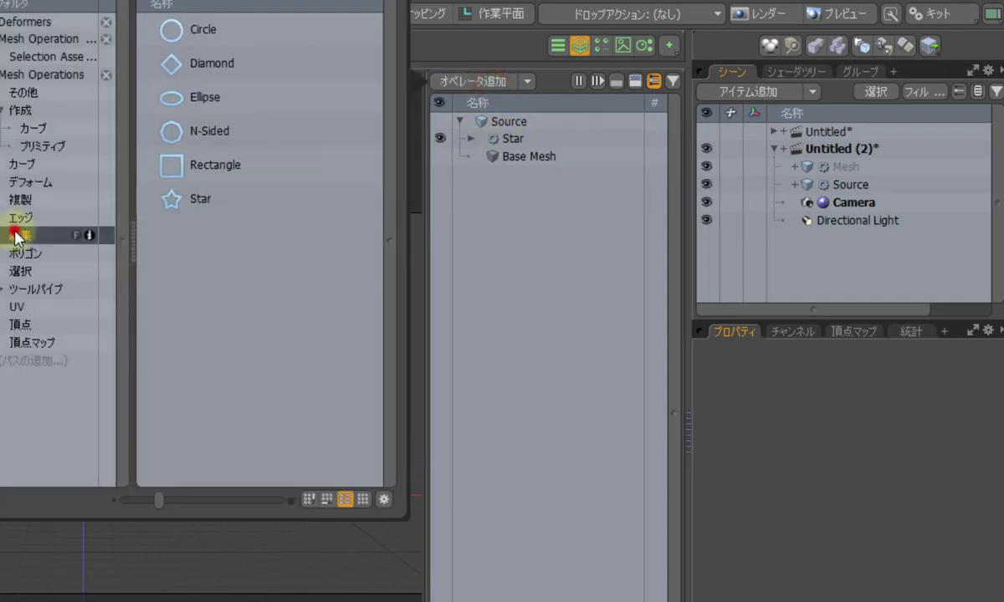
double_click(217, 229)
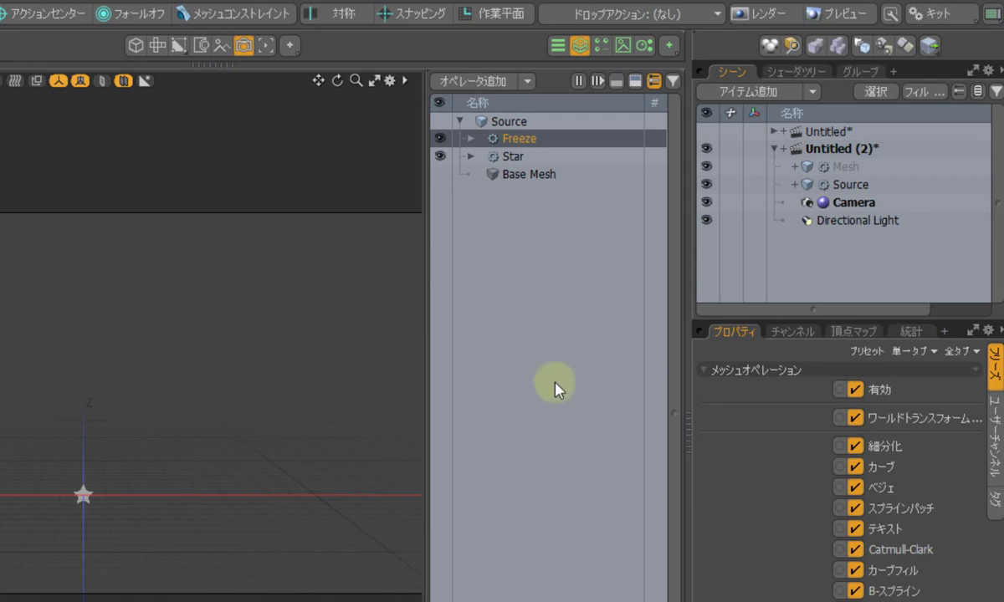
Assign the existing Source mesh as the source of the Array operation on the first mesh
left_click(850, 167)
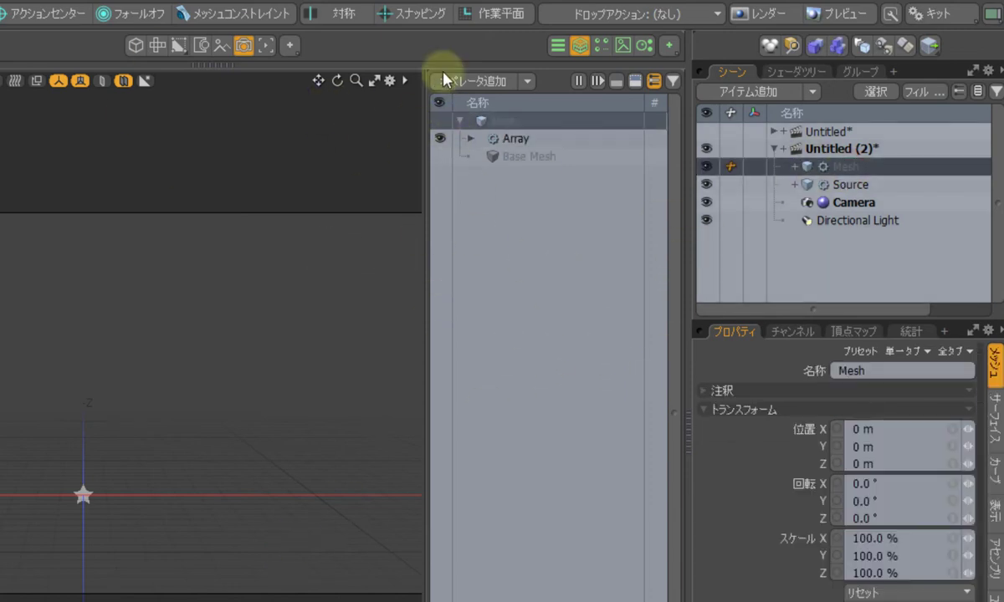
left_click(471, 139)
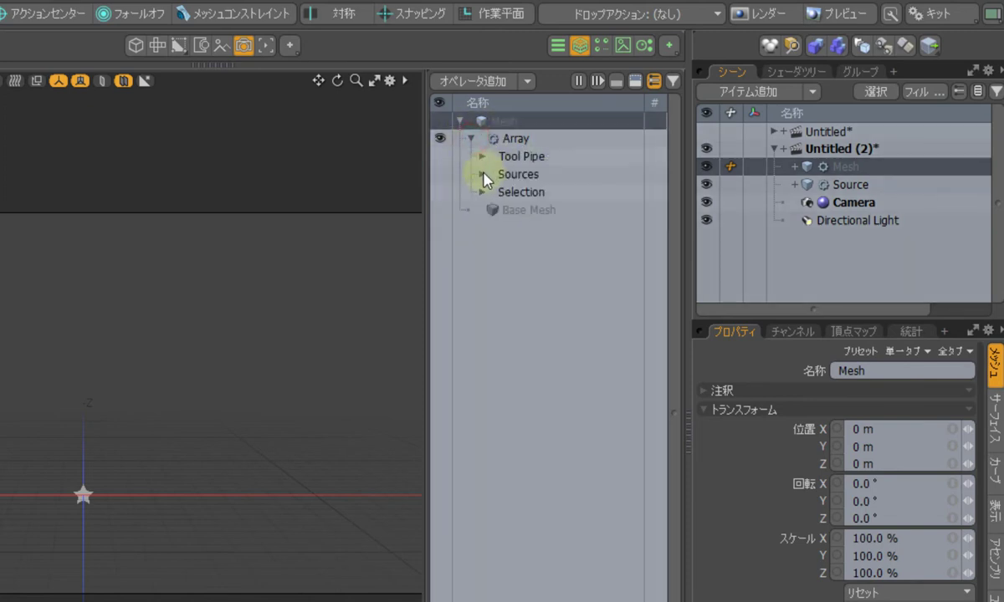
left_click(482, 174)
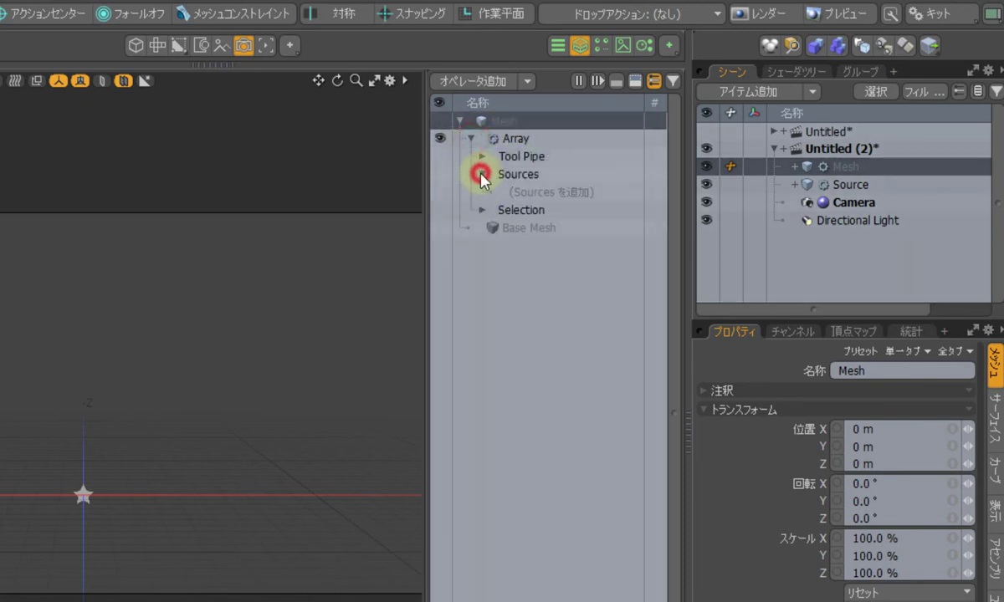
left_click(574, 194)
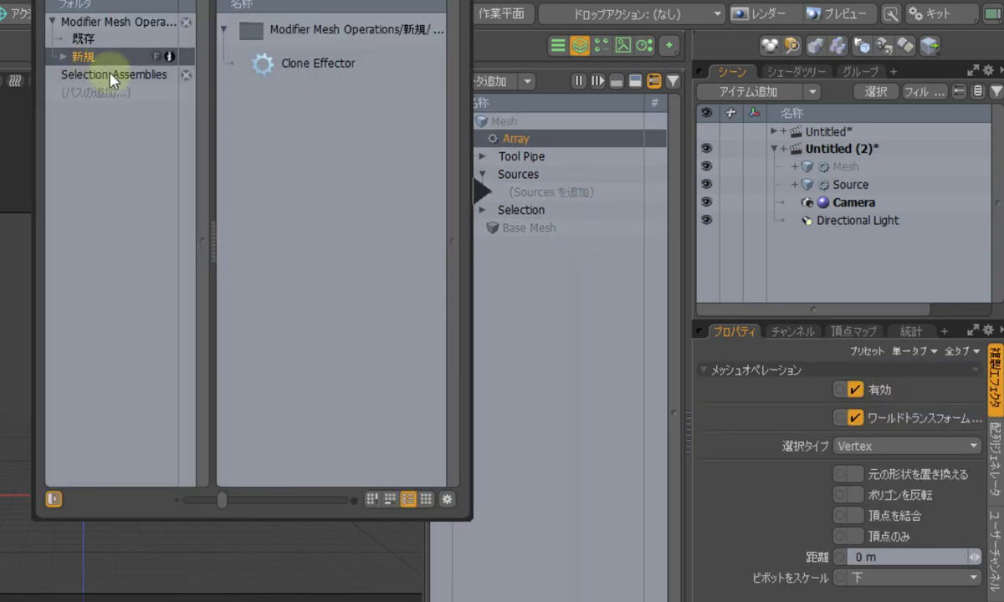
left_click(117, 38)
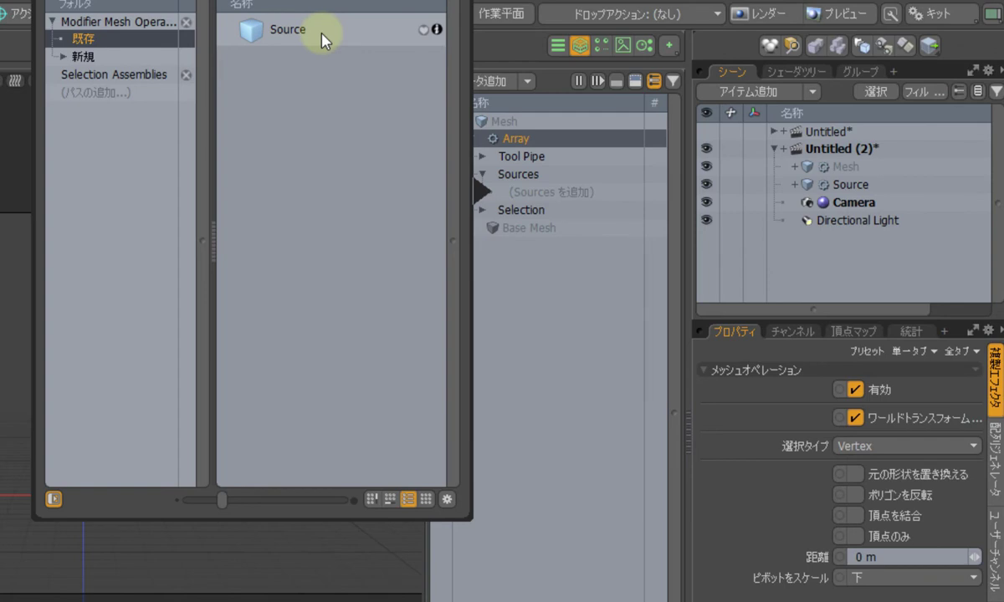
double_click(322, 35)
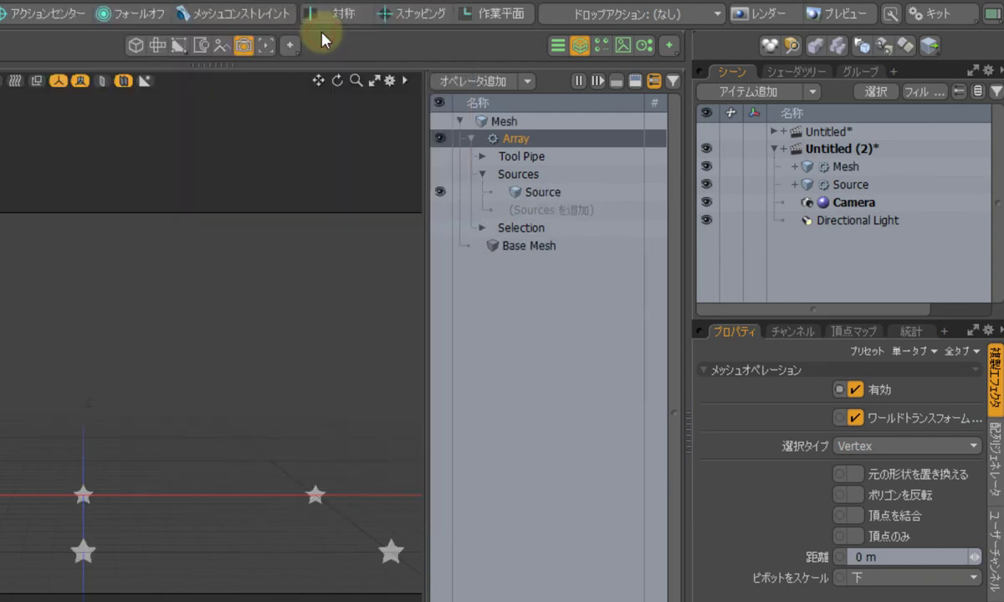
Replace the Array Generator in the array's tool pipe with a Primitive Generator and enable replacing the original shape (元の形状を置き換える)
left_click_drag(287, 430, 244, 500, "alt")
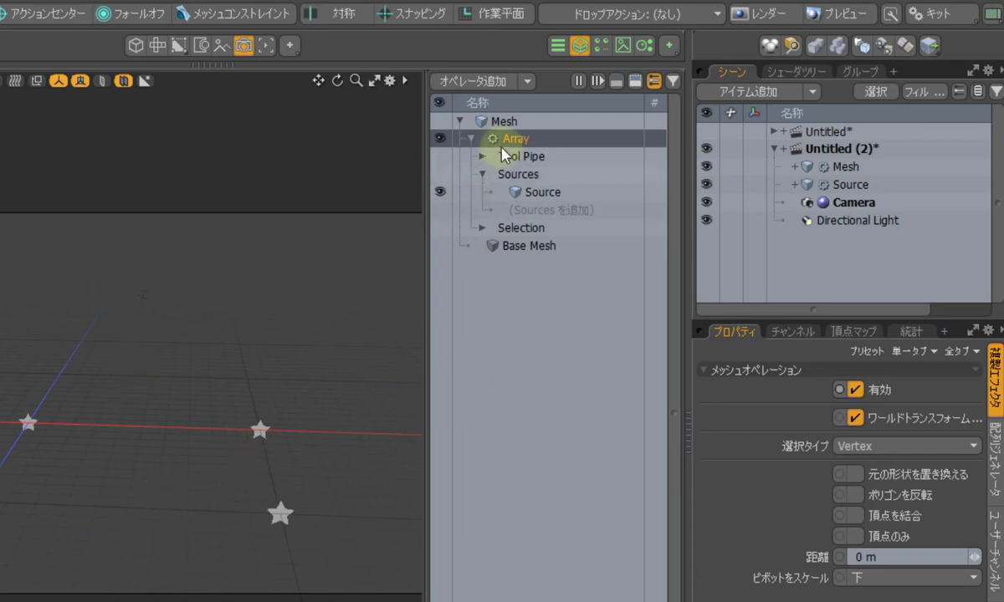
left_click(482, 158)
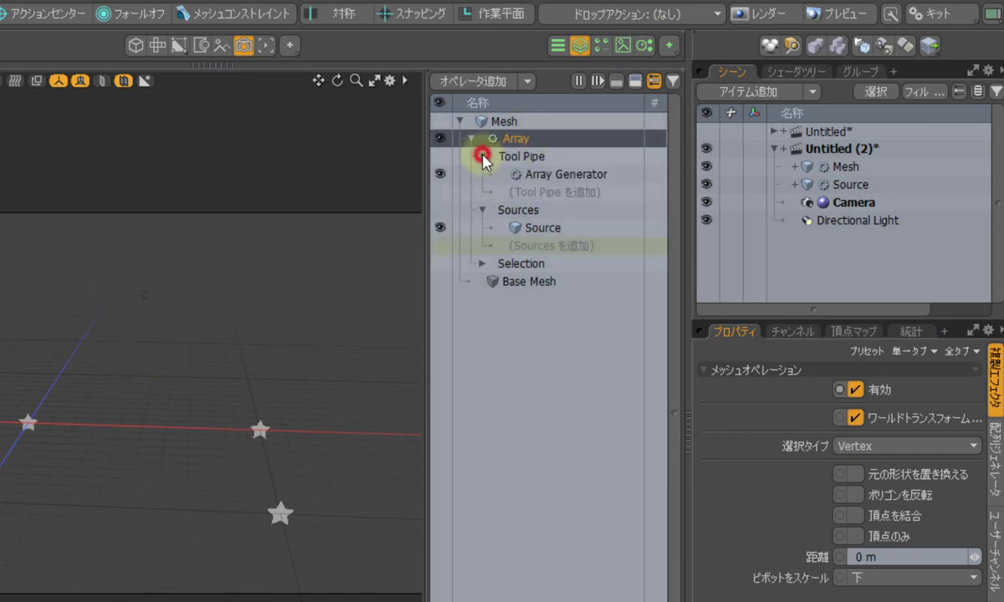
left_click(569, 175)
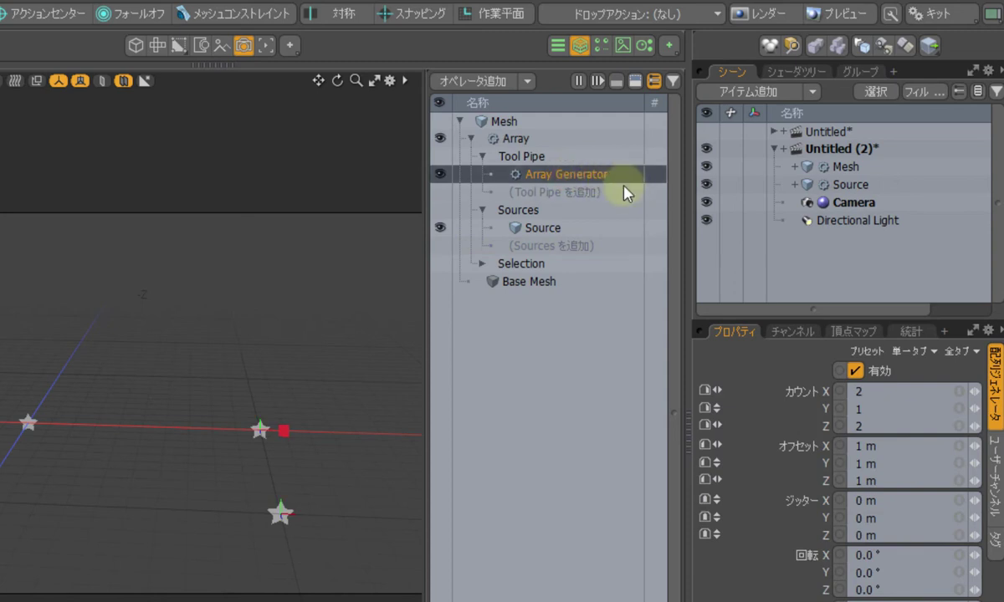
mouse_move(623, 178)
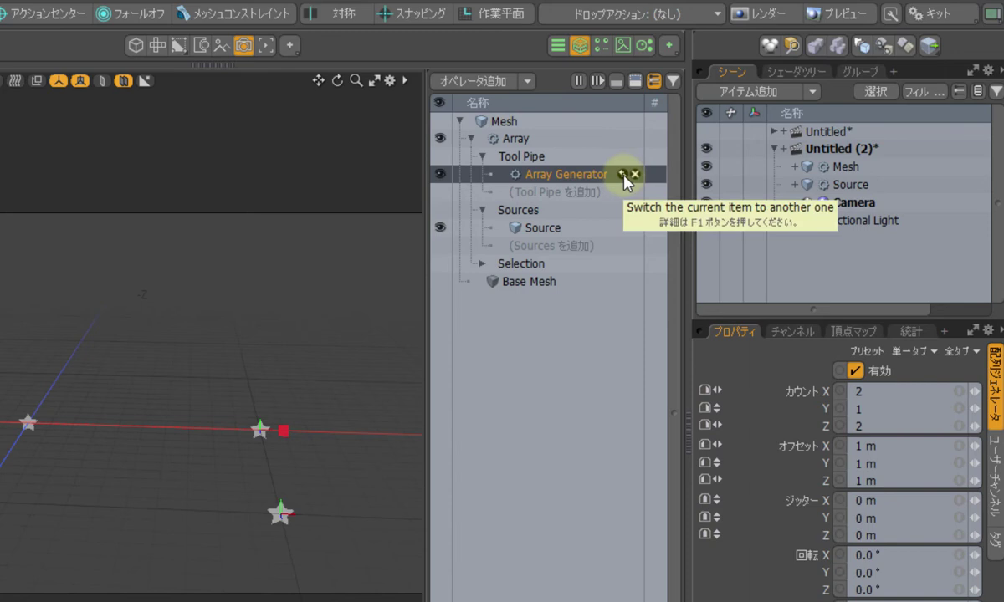
left_click(624, 175)
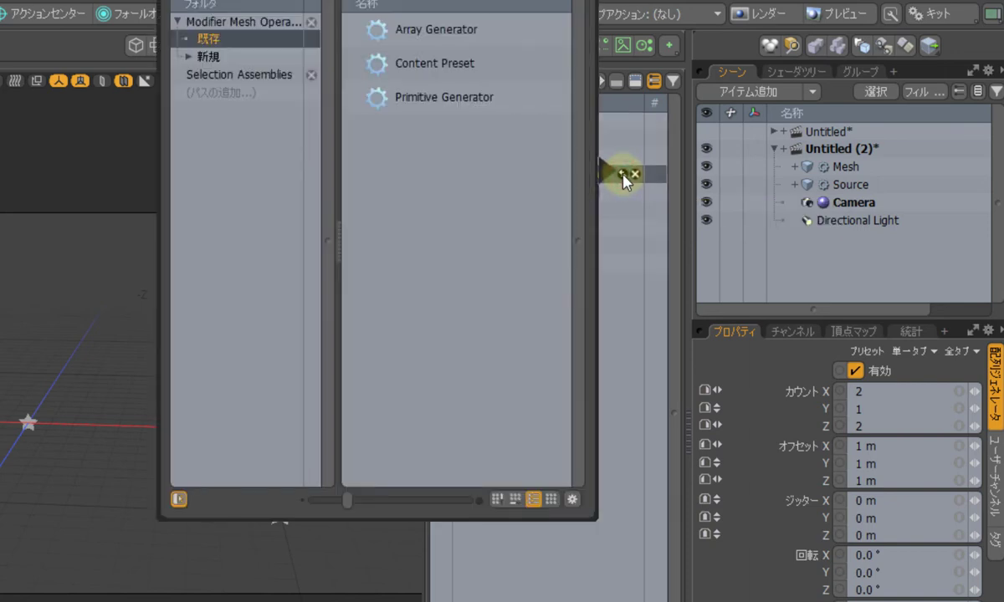
mouse_move(486, 102)
double_click(486, 98)
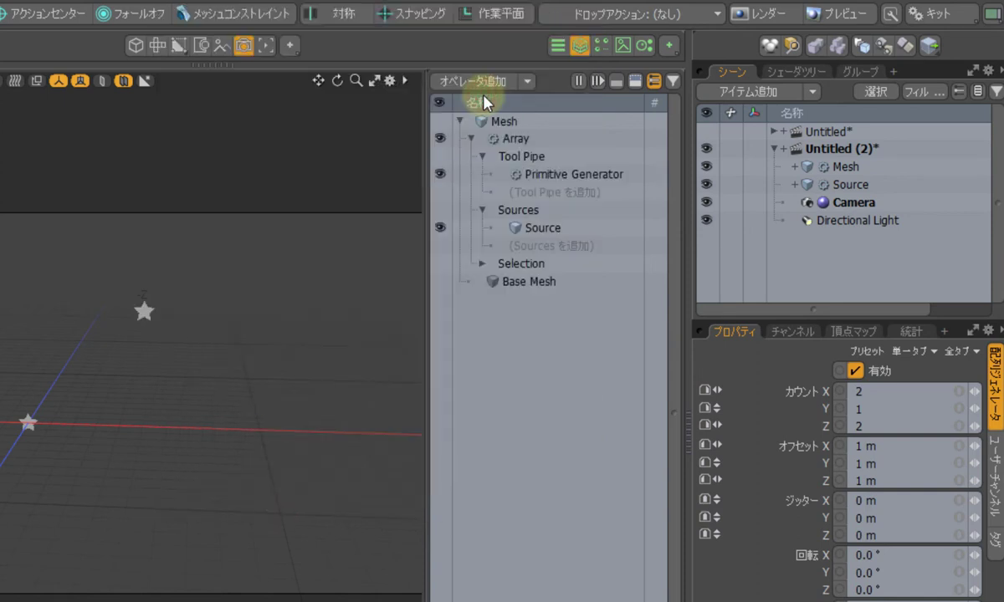
left_click(524, 142)
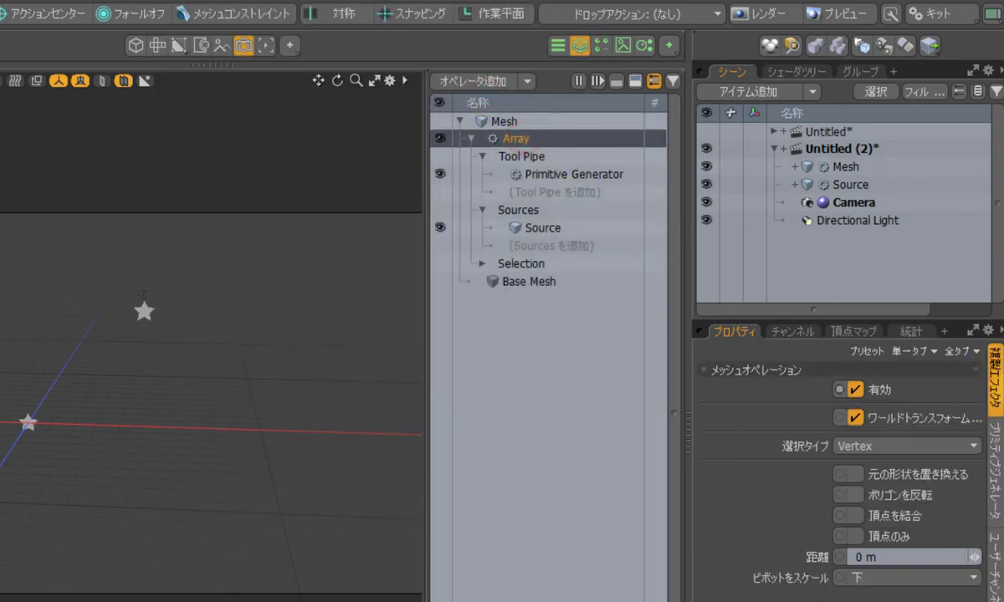
left_click(907, 474)
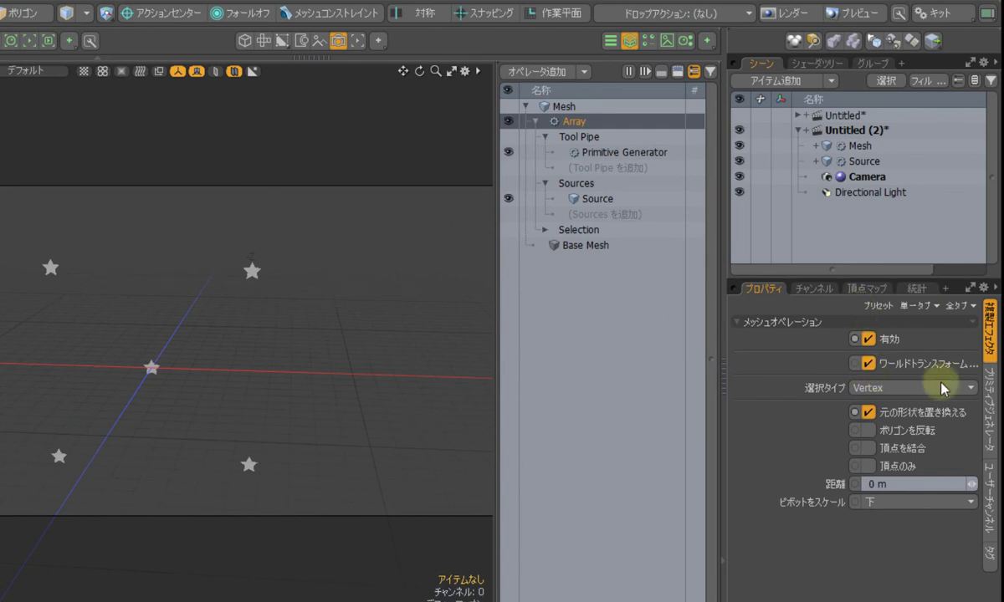
Try the circle (円) type on the Primitive Generator, and settle on the preset (プリセット) type
left_click(993, 437)
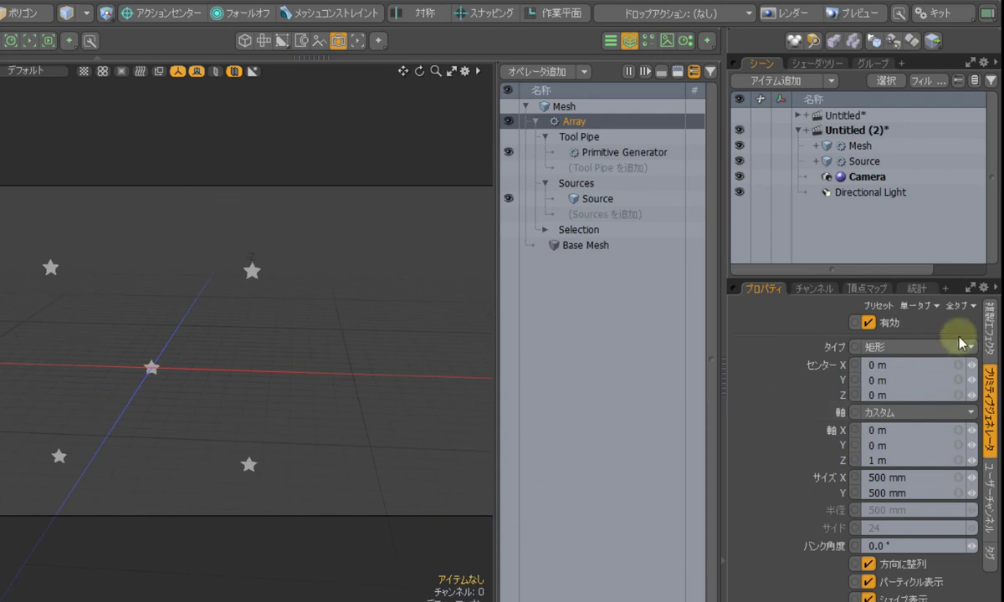
left_click(941, 347)
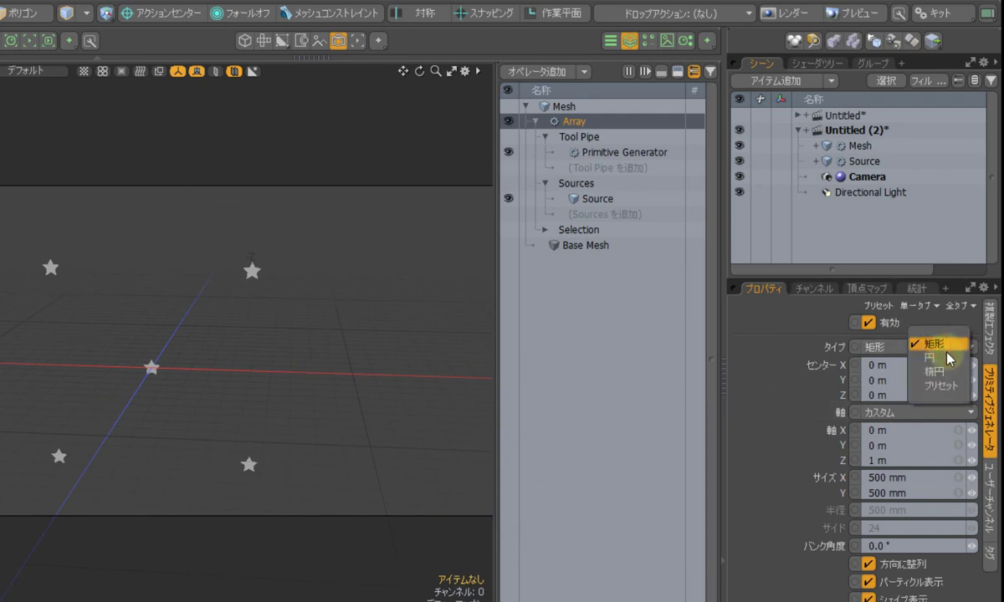
left_click(931, 358)
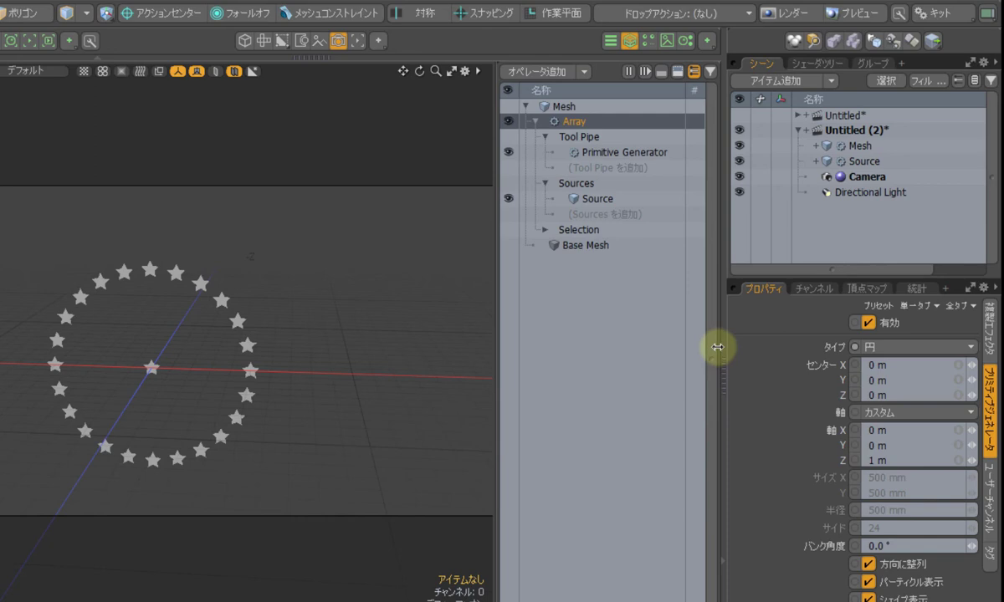
left_click(900, 355)
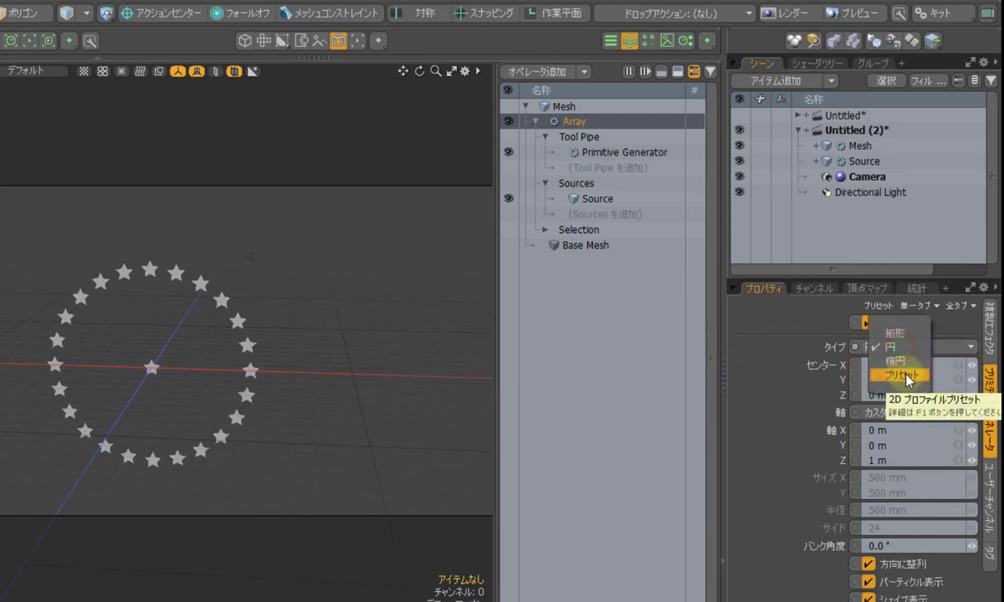
left_click(903, 376)
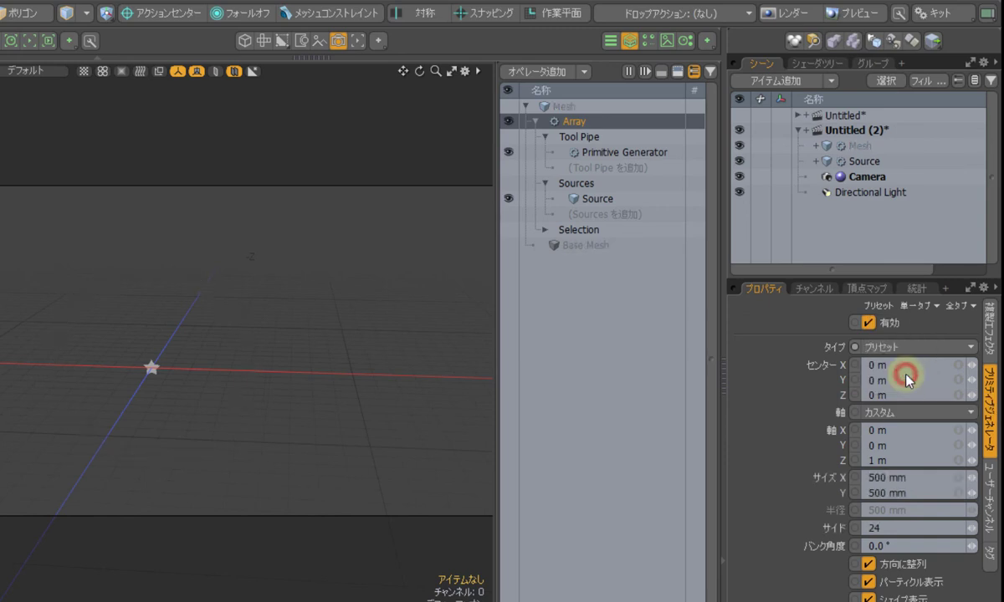
Add a new Content Preset sub-tool to the array's tool pipe
left_click(619, 160)
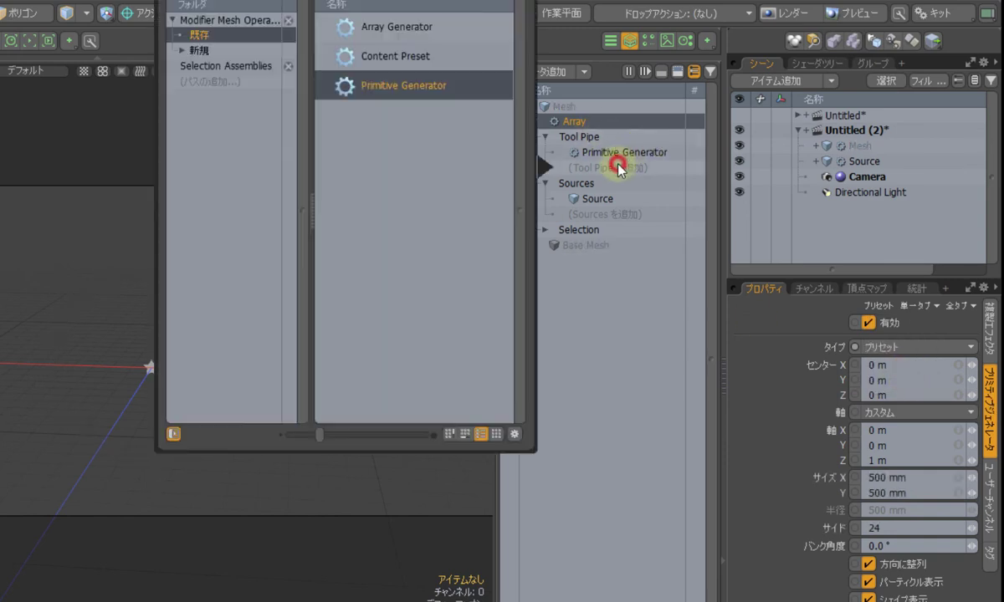
left_click(430, 65)
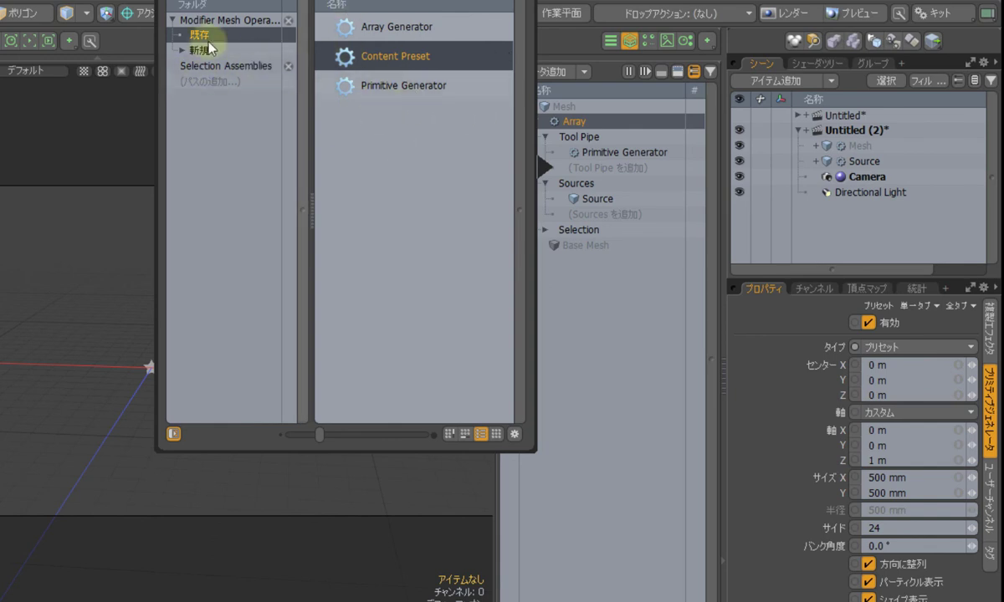
left_click(181, 50)
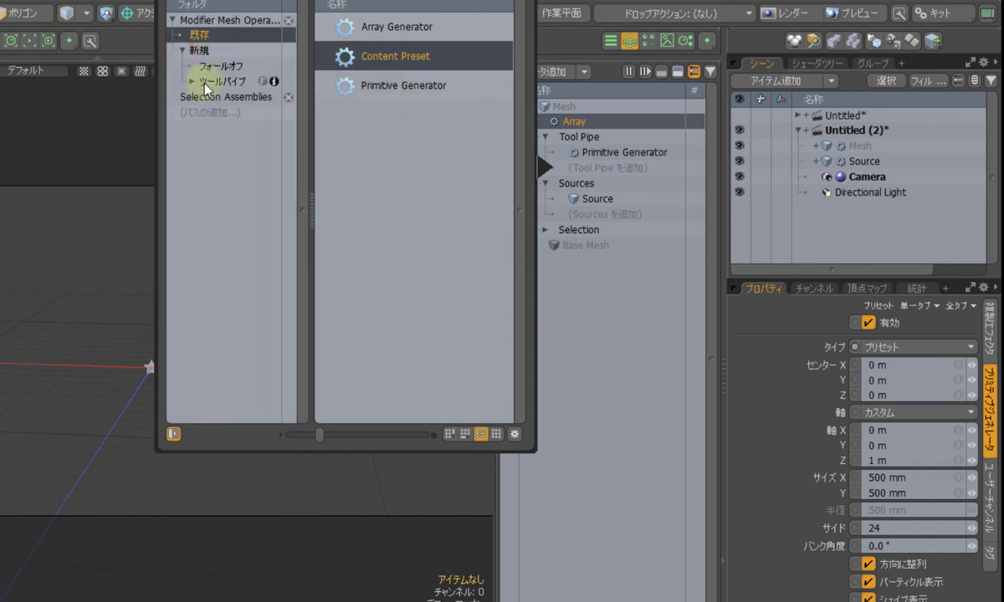
left_click(198, 82)
left_click(219, 96)
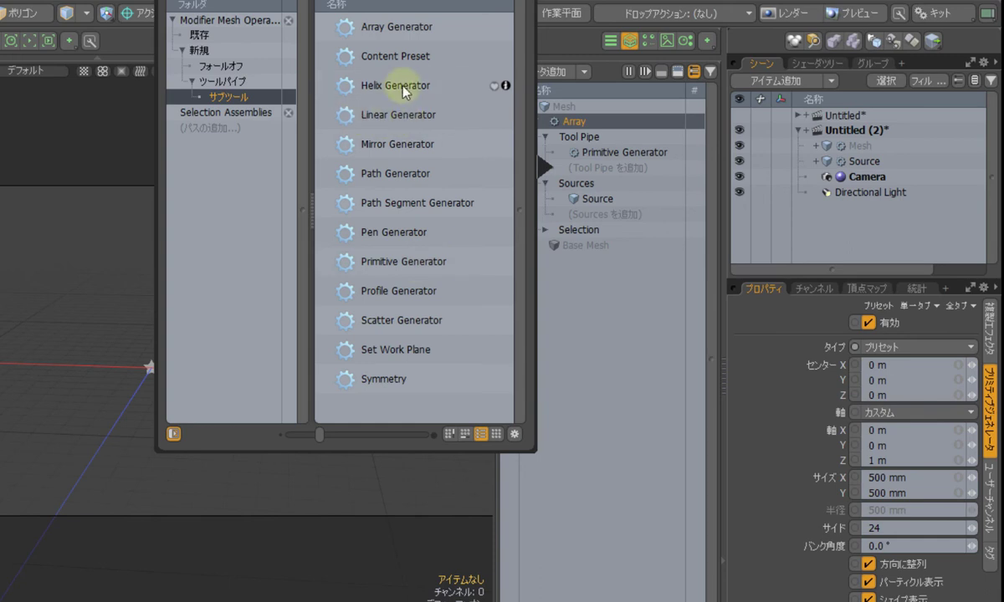
double_click(425, 58)
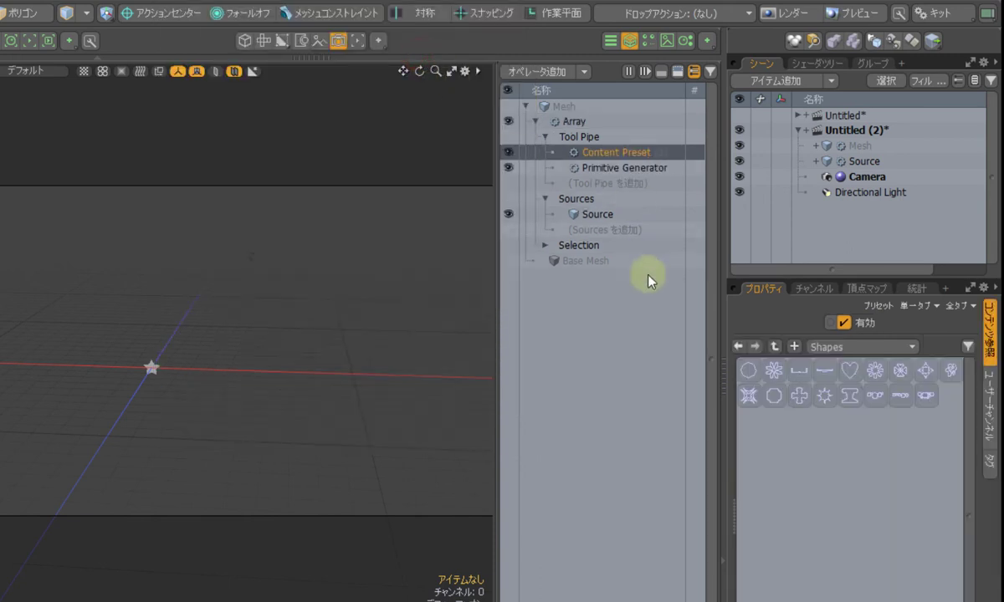
Try the heart, circle and scalloped-ring profiles from the Shapes presets as the array's Content Preset
left_click(859, 346)
left_click(858, 346)
left_click(851, 373)
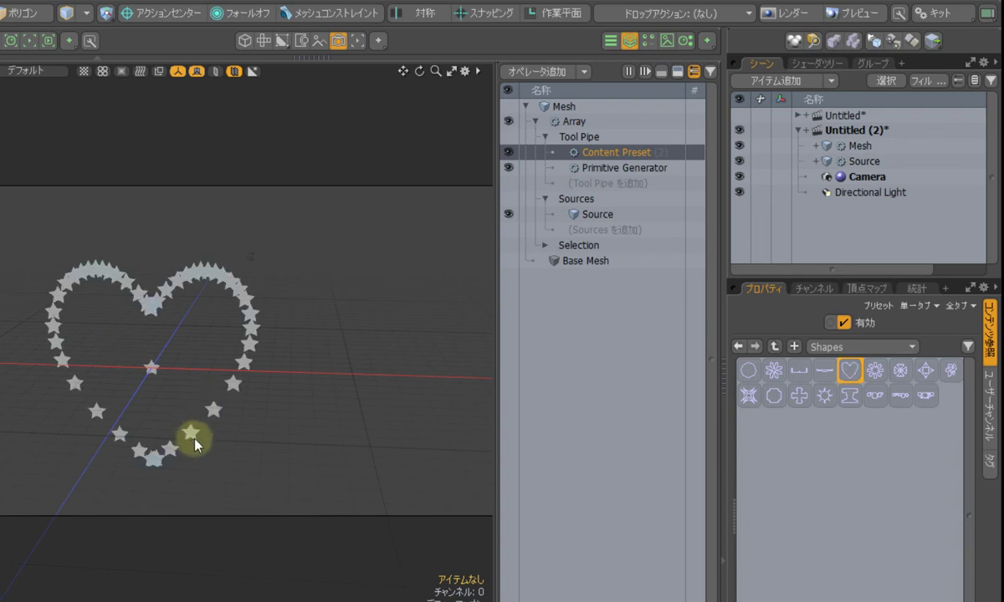
left_click(747, 371)
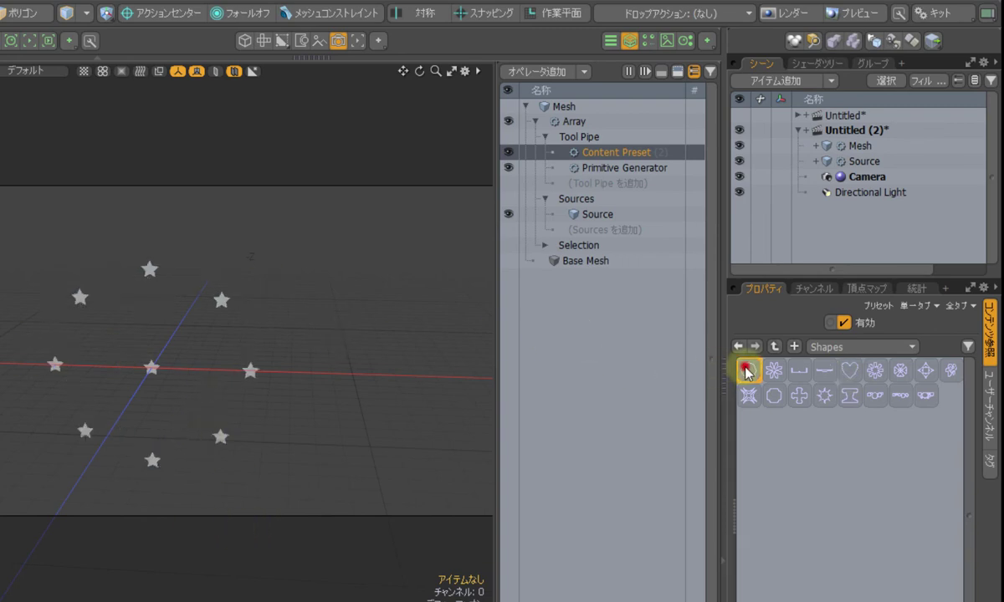
left_click(775, 397)
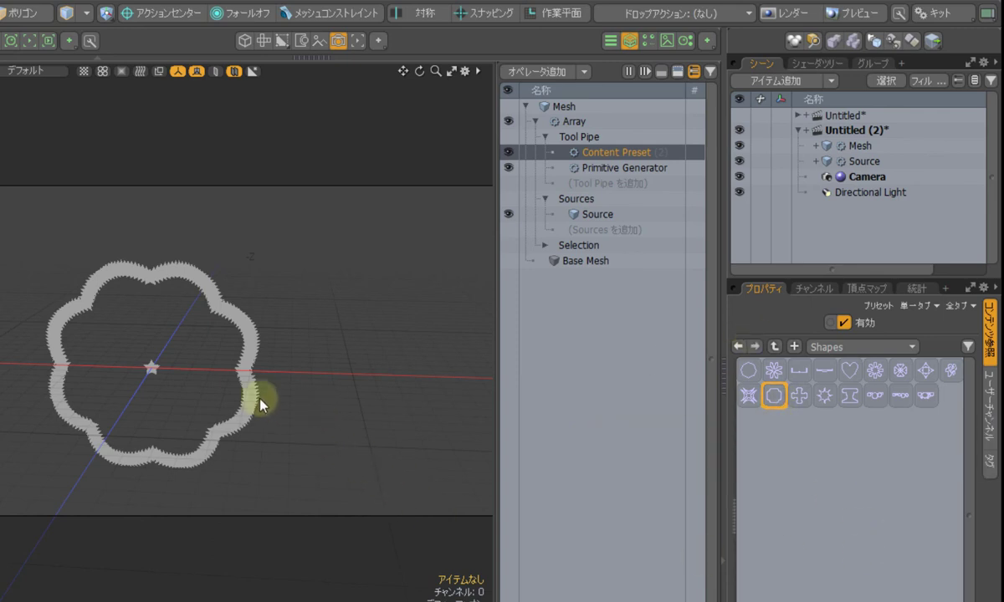
Reduce the X and Y size of the Source mesh's Star operation to 23.6 mm
left_click(864, 161)
left_click(586, 136)
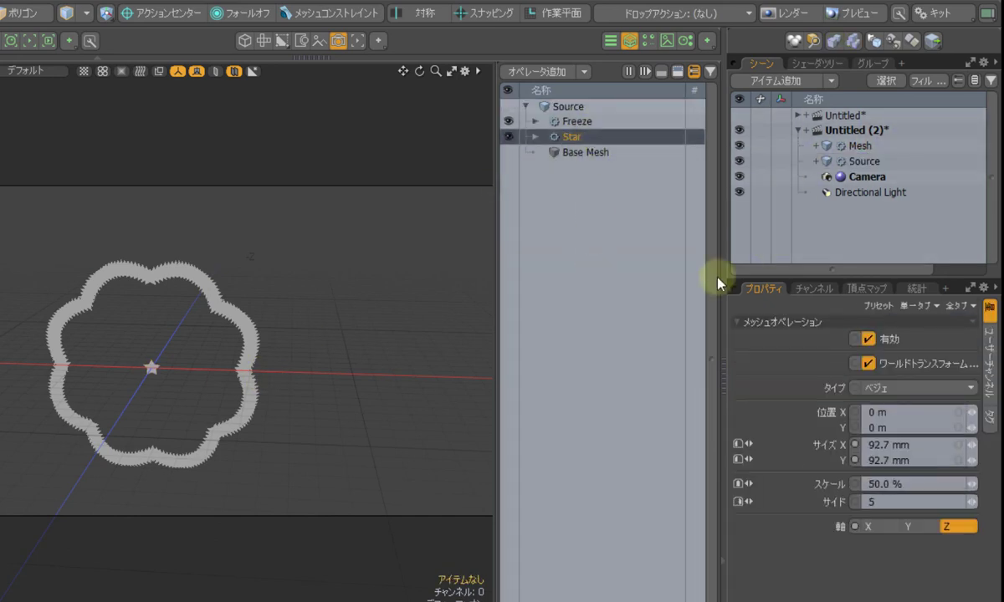
left_click(960, 444)
mouse_move(968, 450)
left_mouse_down()
mouse_move(954, 447)
mouse_move(980, 445)
mouse_move(959, 446)
left_mouse_up()
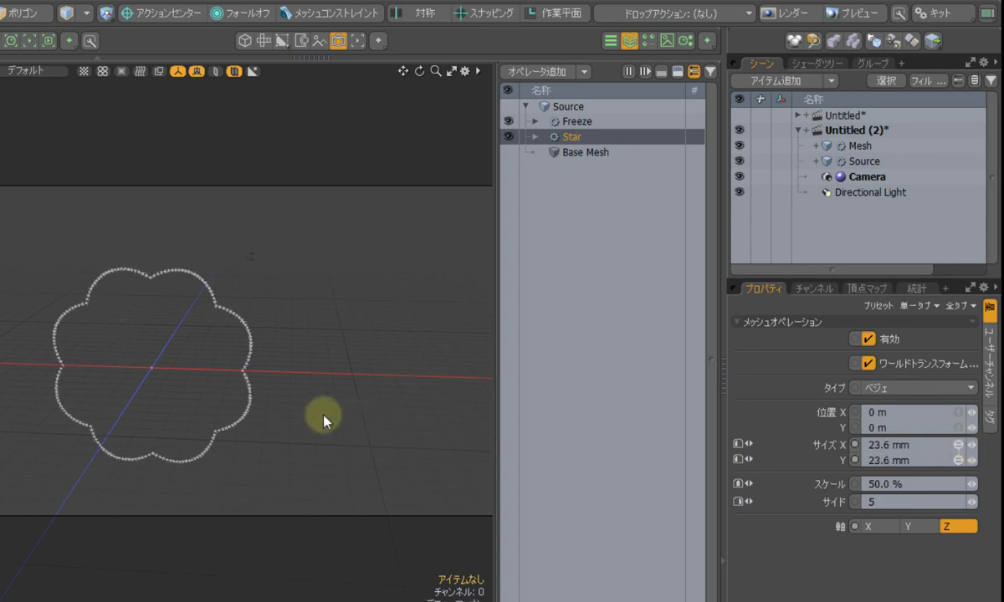
Try the cross profile in the array's Content Preset, and settle on the eight-petal flower profile
scroll(62, 337, "up", 5)
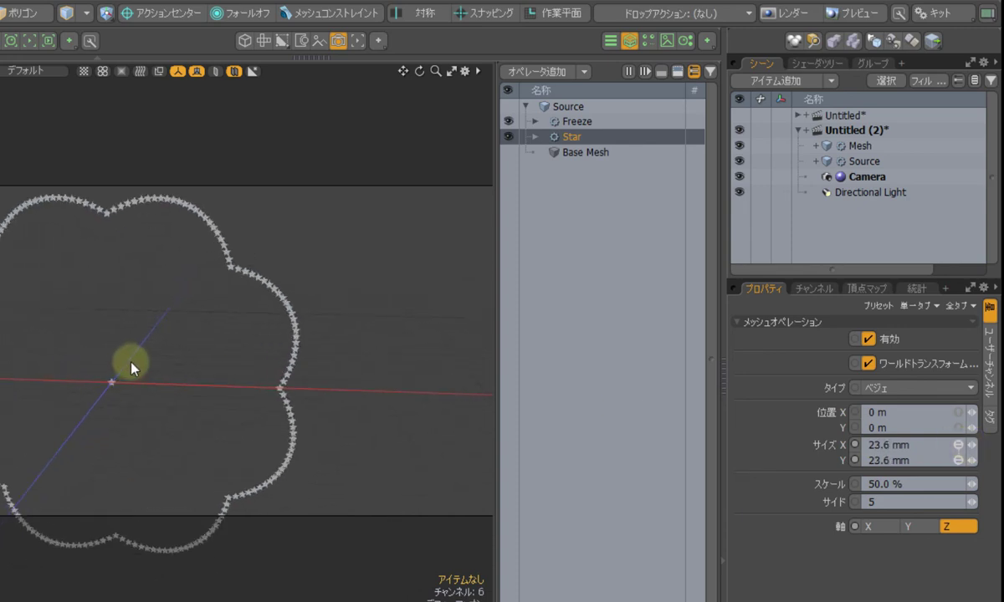
left_click_drag(139, 377, 206, 372, "alt")
left_click(499, 420)
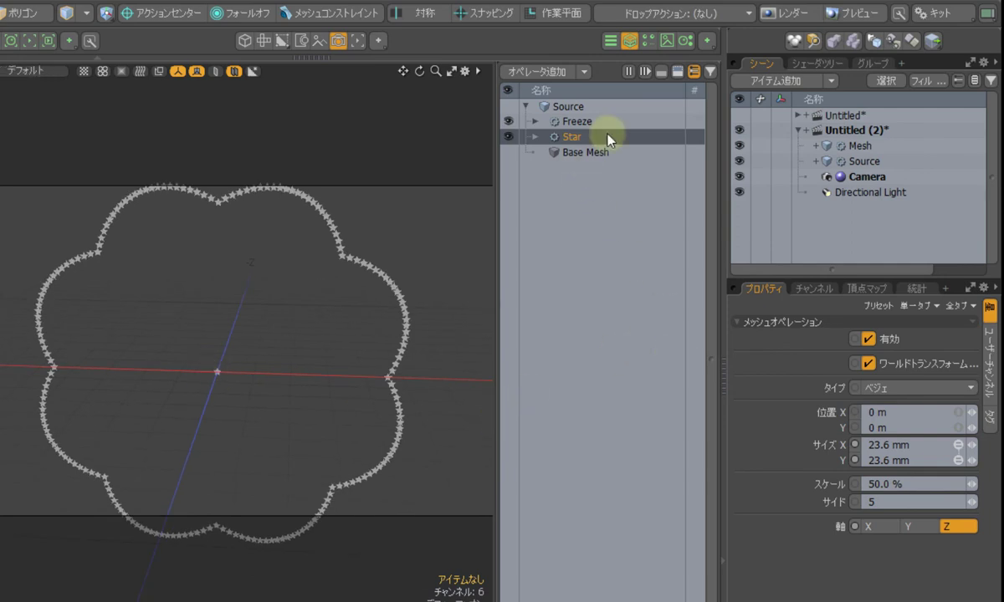
left_click(907, 148)
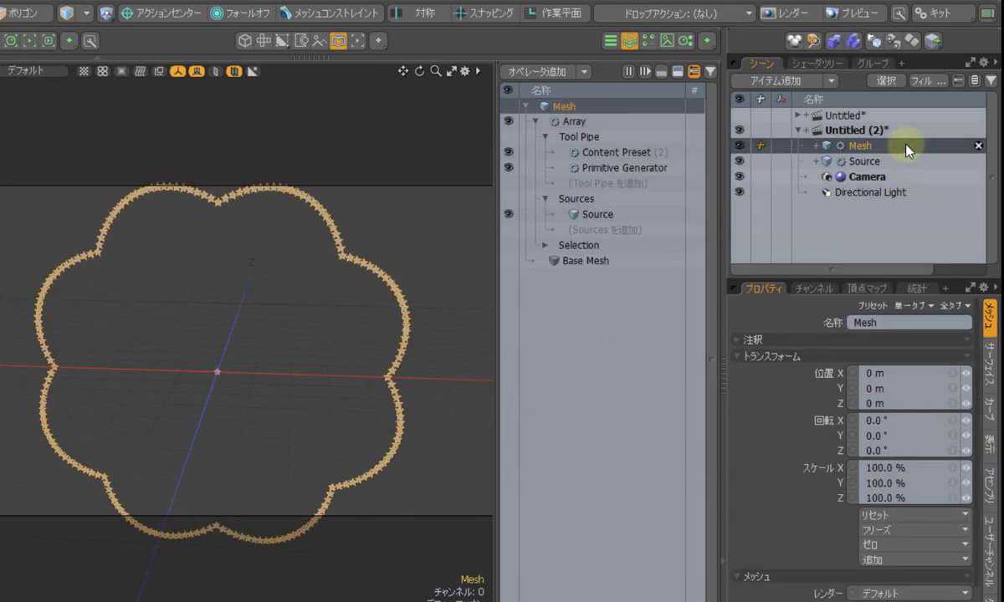
left_click(618, 158)
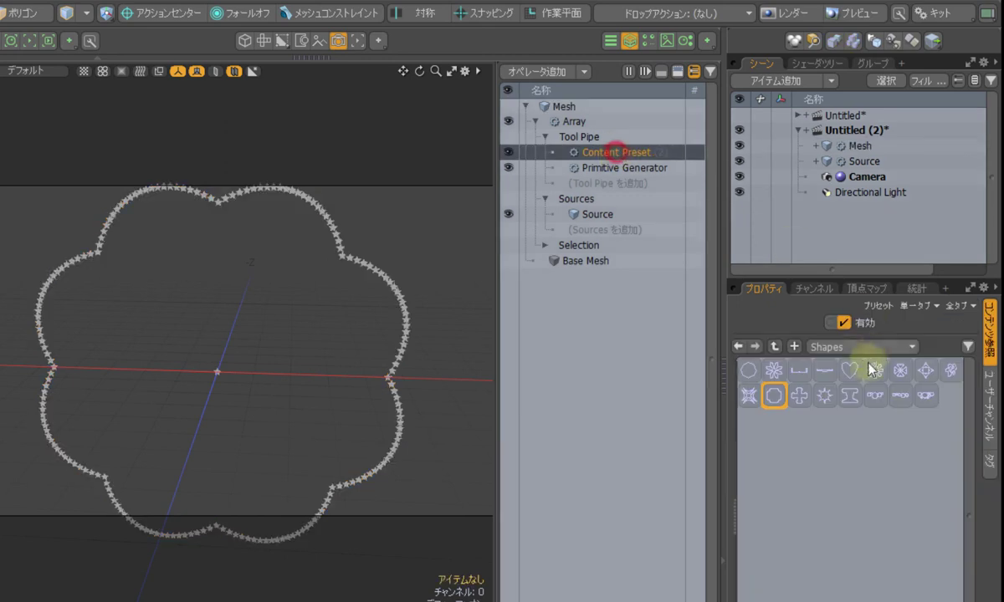
left_click(797, 399)
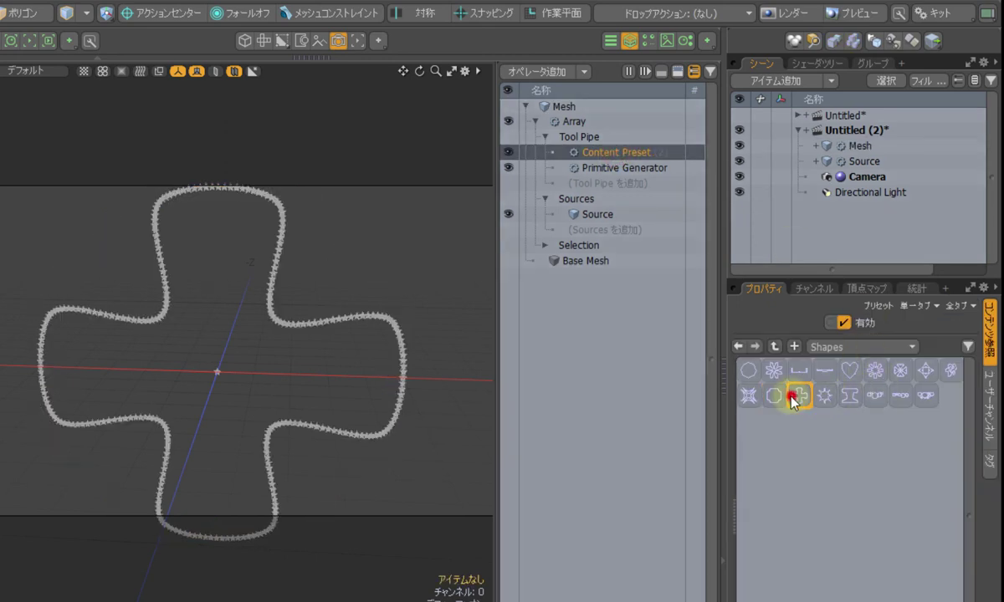
left_click(875, 370)
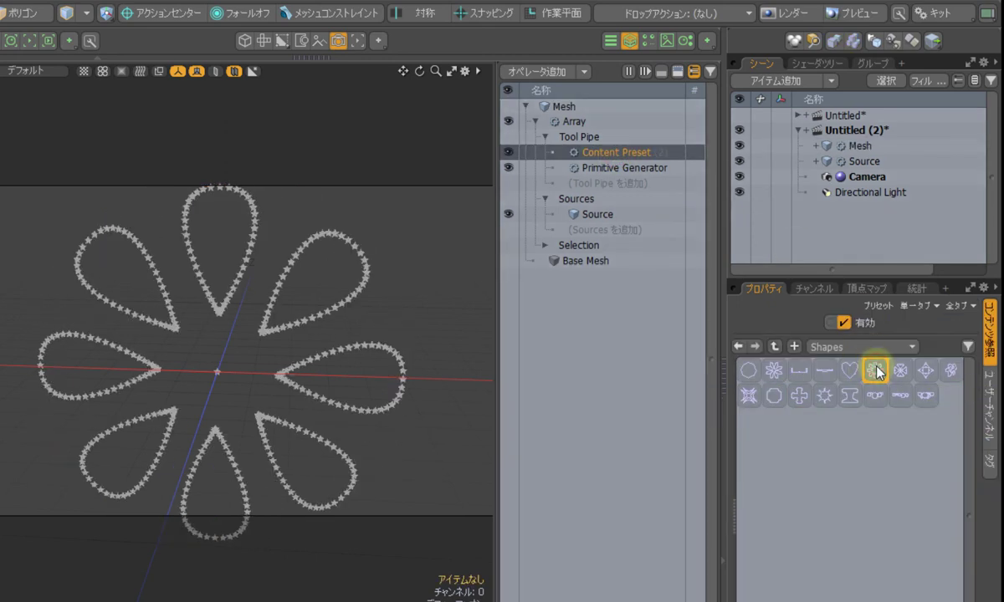